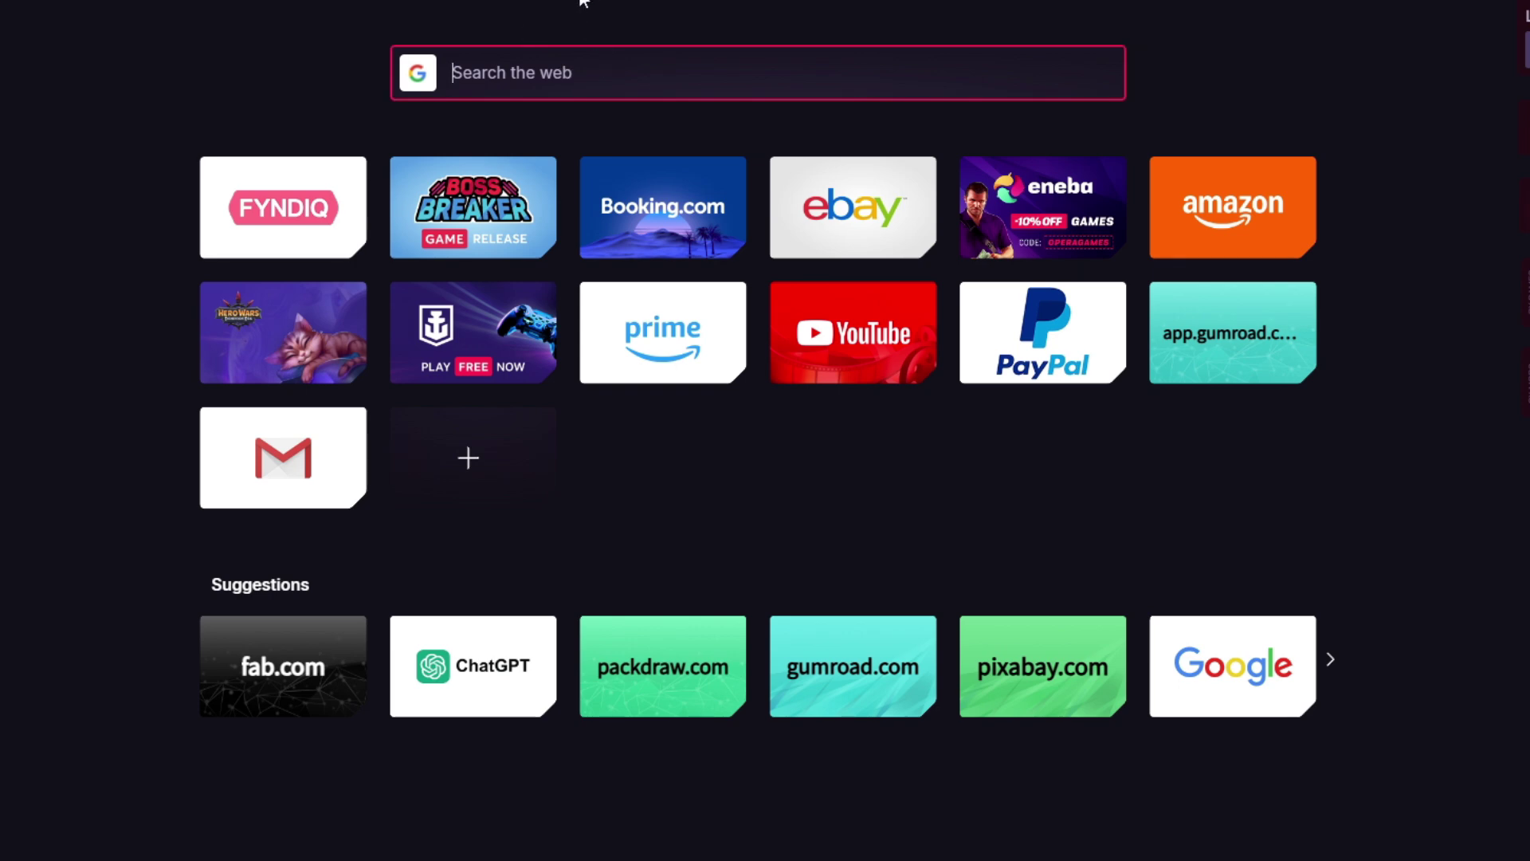
# - Search Google for Audacity and save the Audacity 3.7.3 installer from audacityteam.org
pyautogui.write('u')
pyautogui.press('BackSpace')
pyautogui.write('Aud')
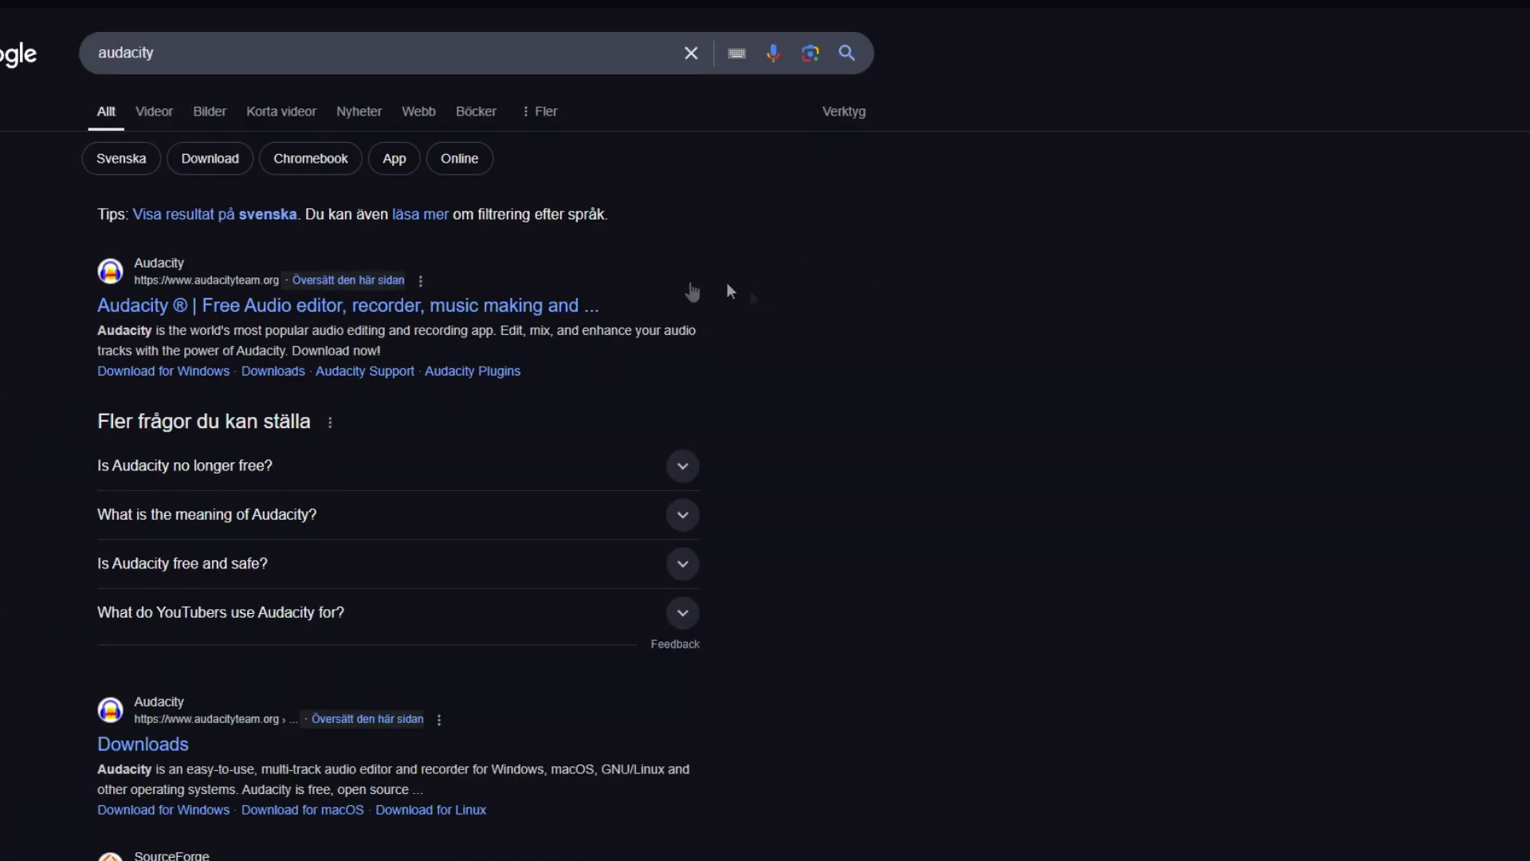
pyautogui.click(489, 308)
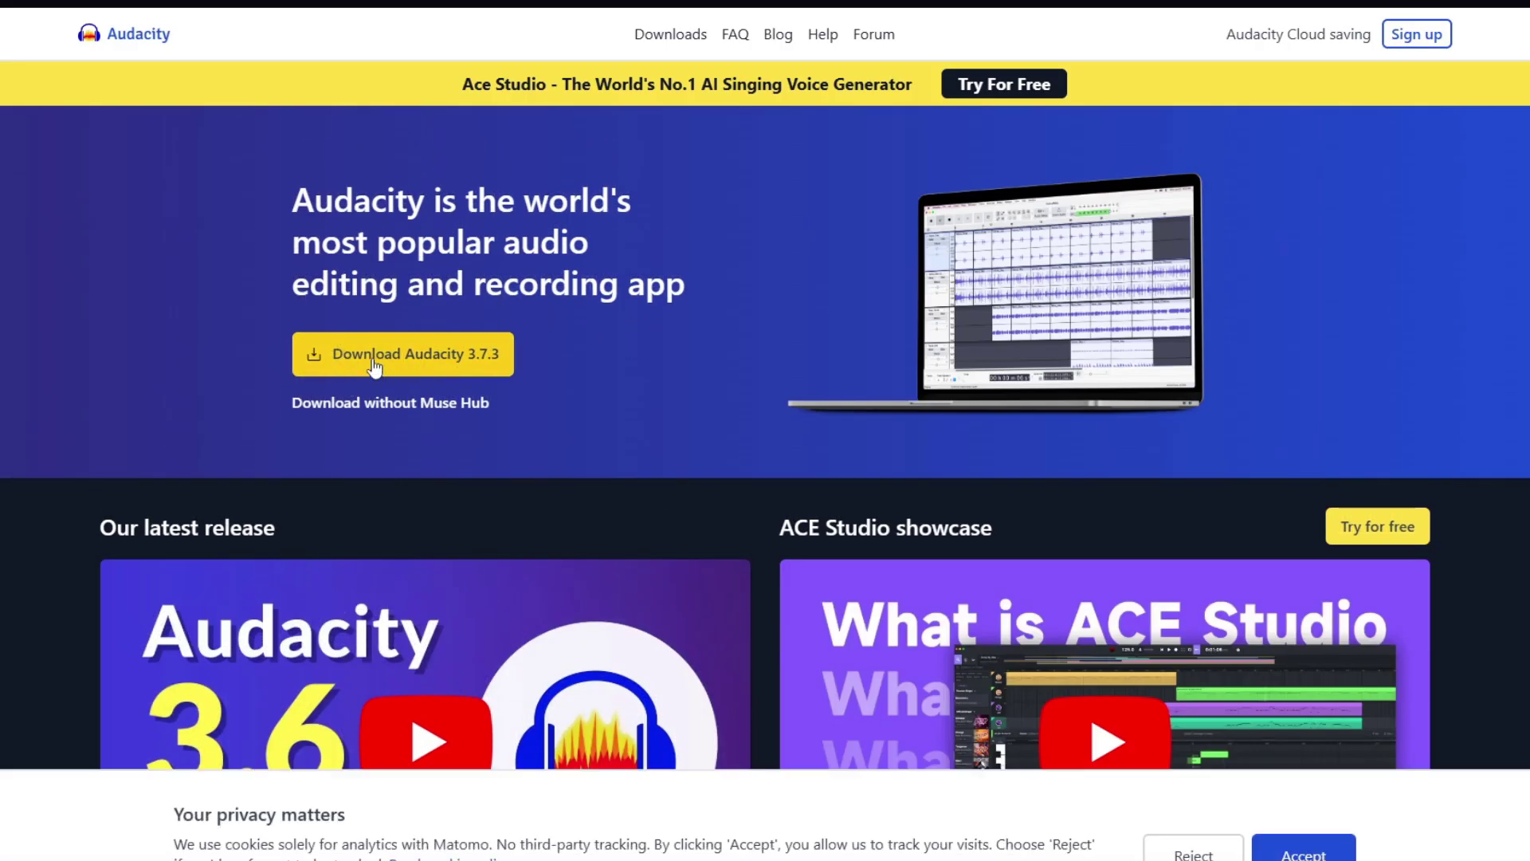
pyautogui.click(375, 359)
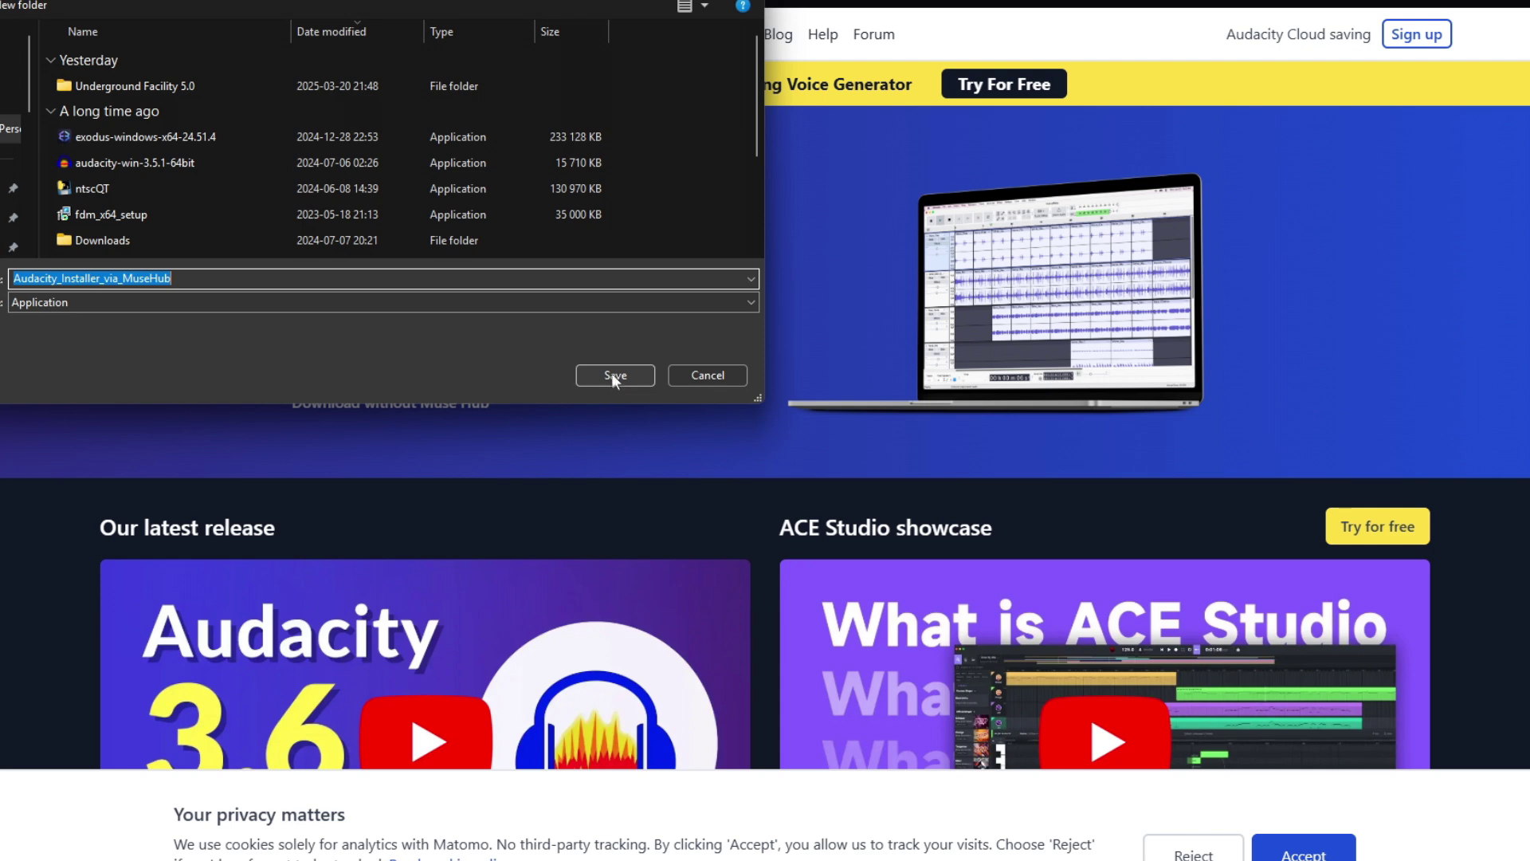
pyautogui.click(613, 376)
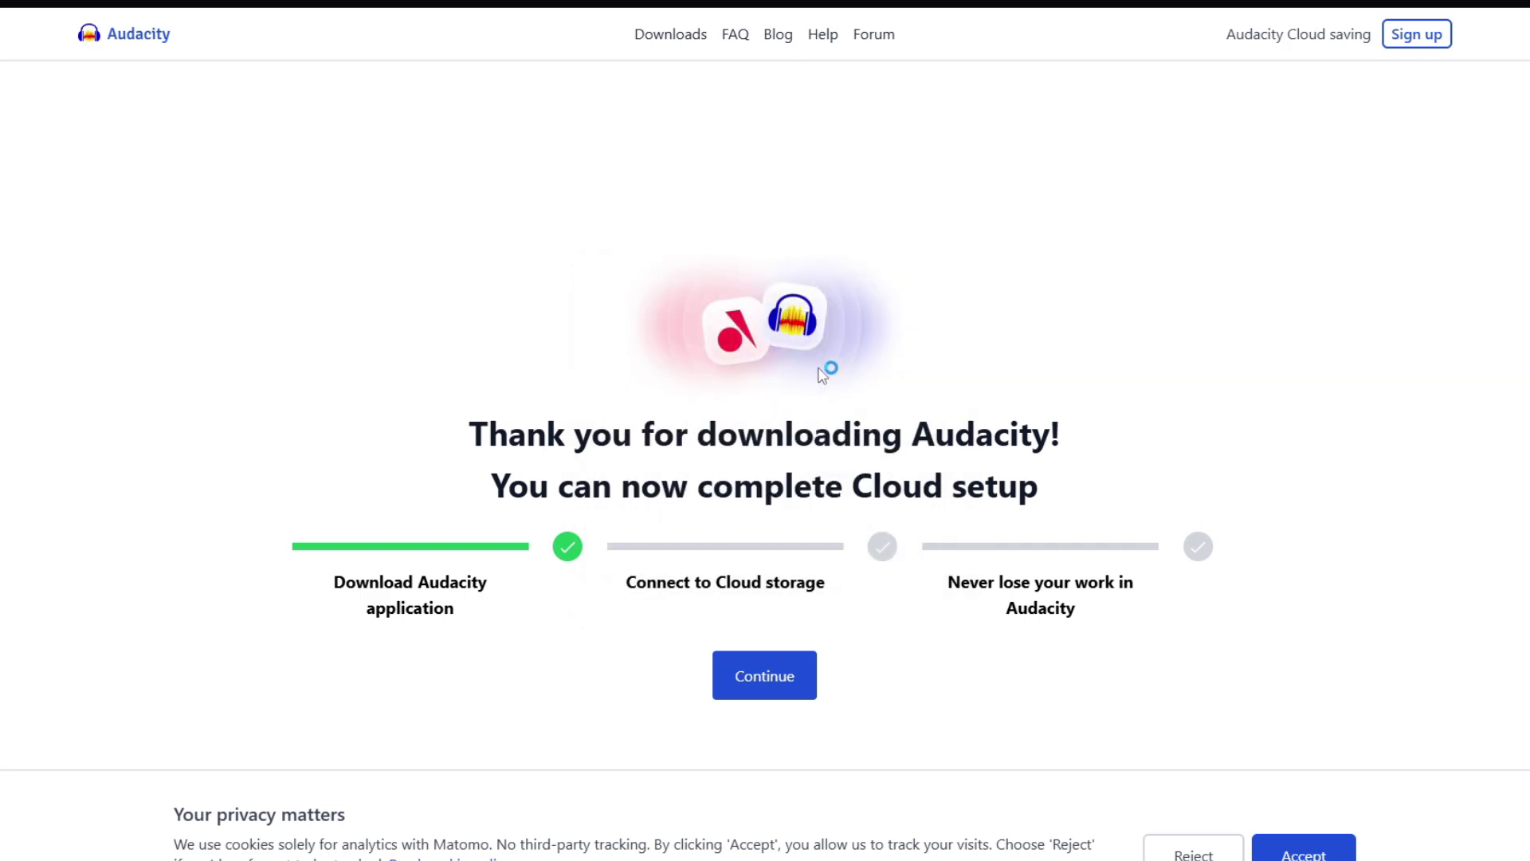
# - Start the free Audacity download in MuseHub, then launch Audacity from Windows search 'aud'
pyautogui.press('super')
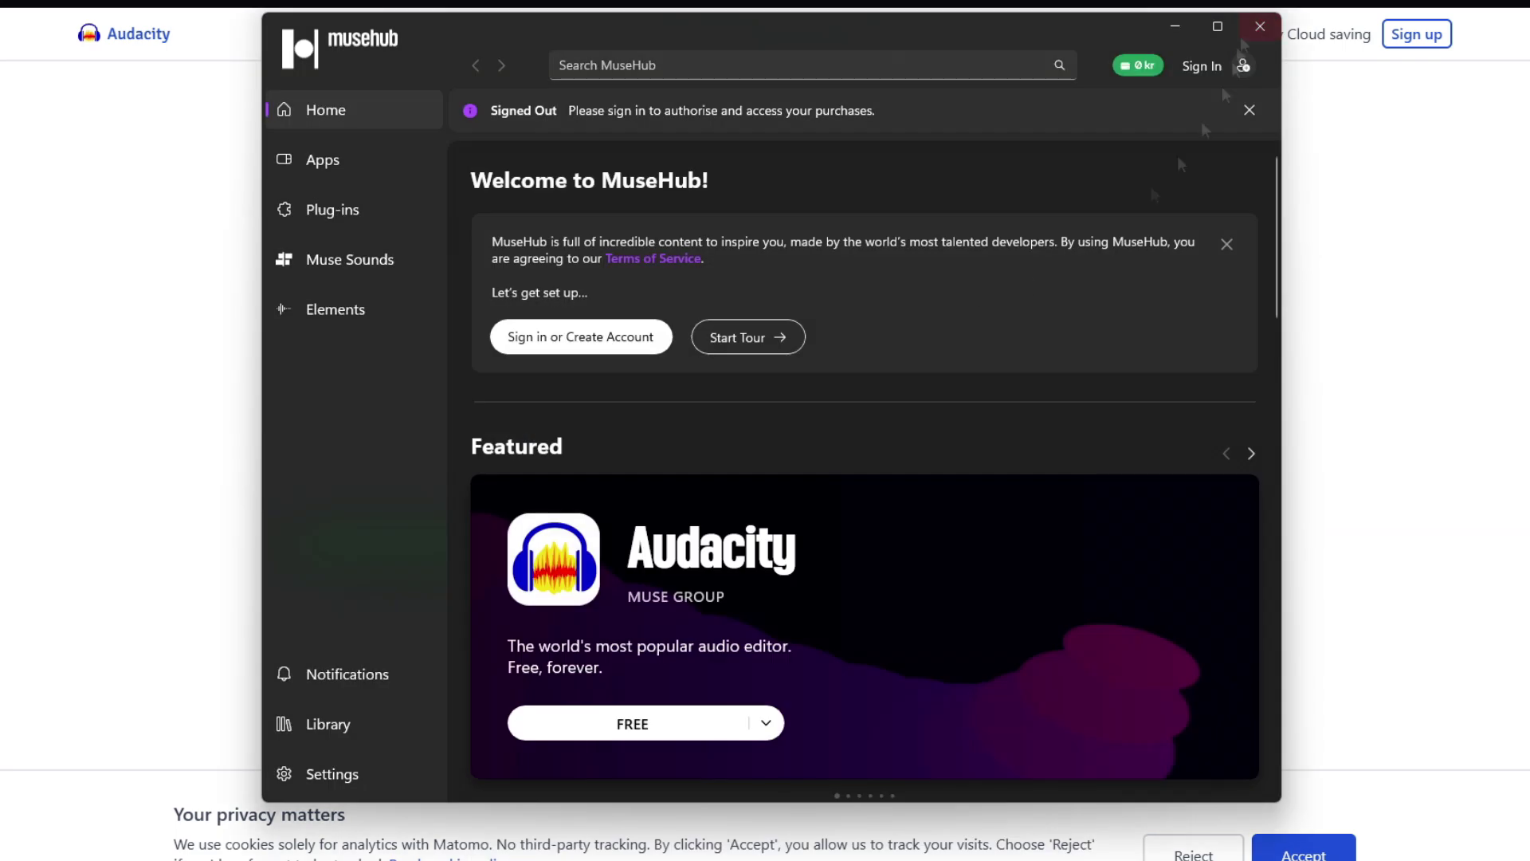
pyautogui.click(692, 472)
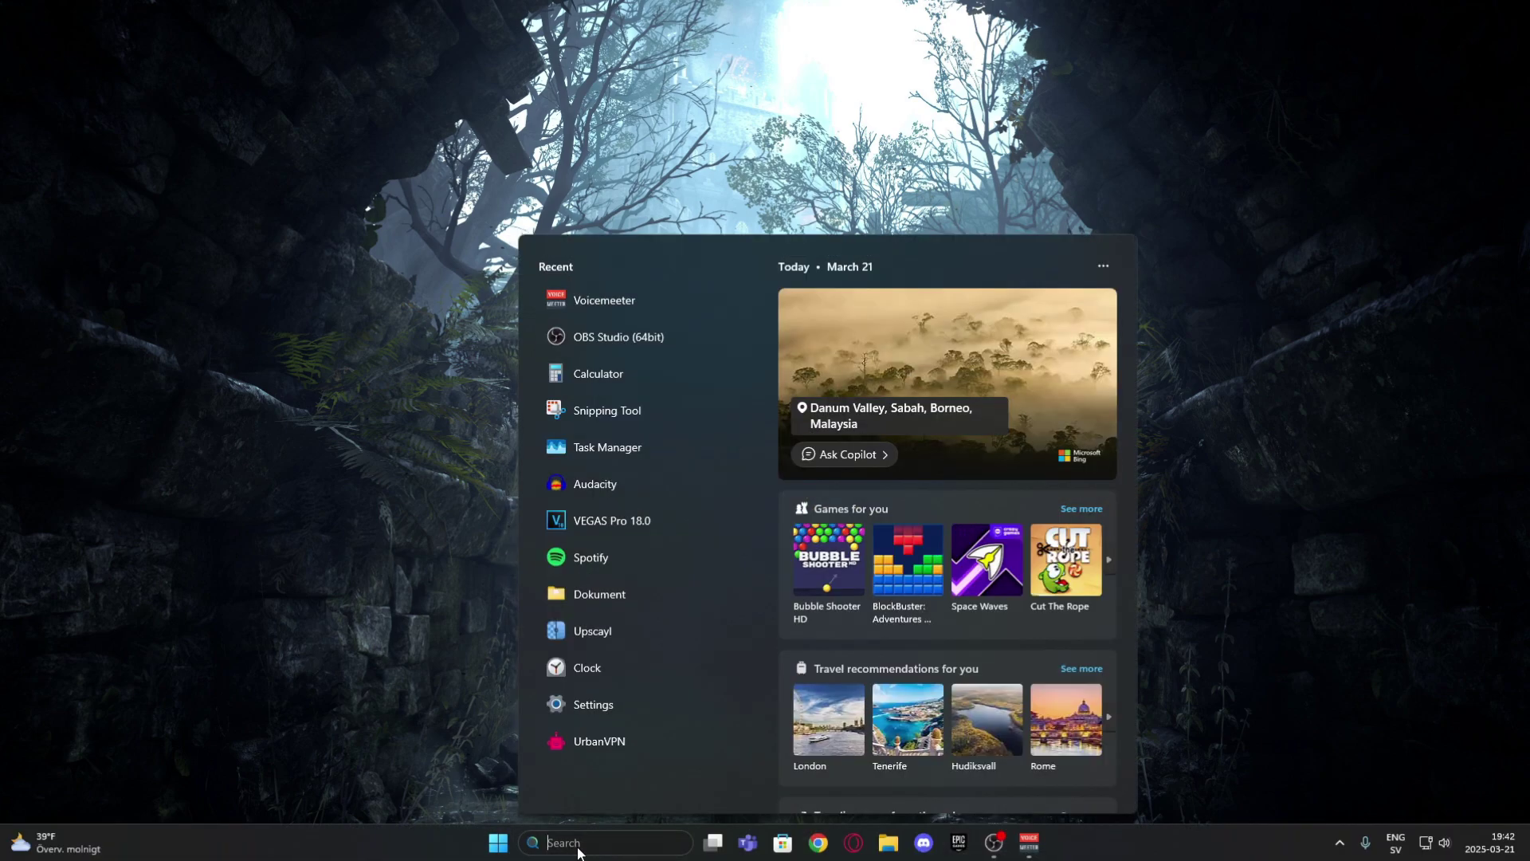
pyautogui.write('aud')
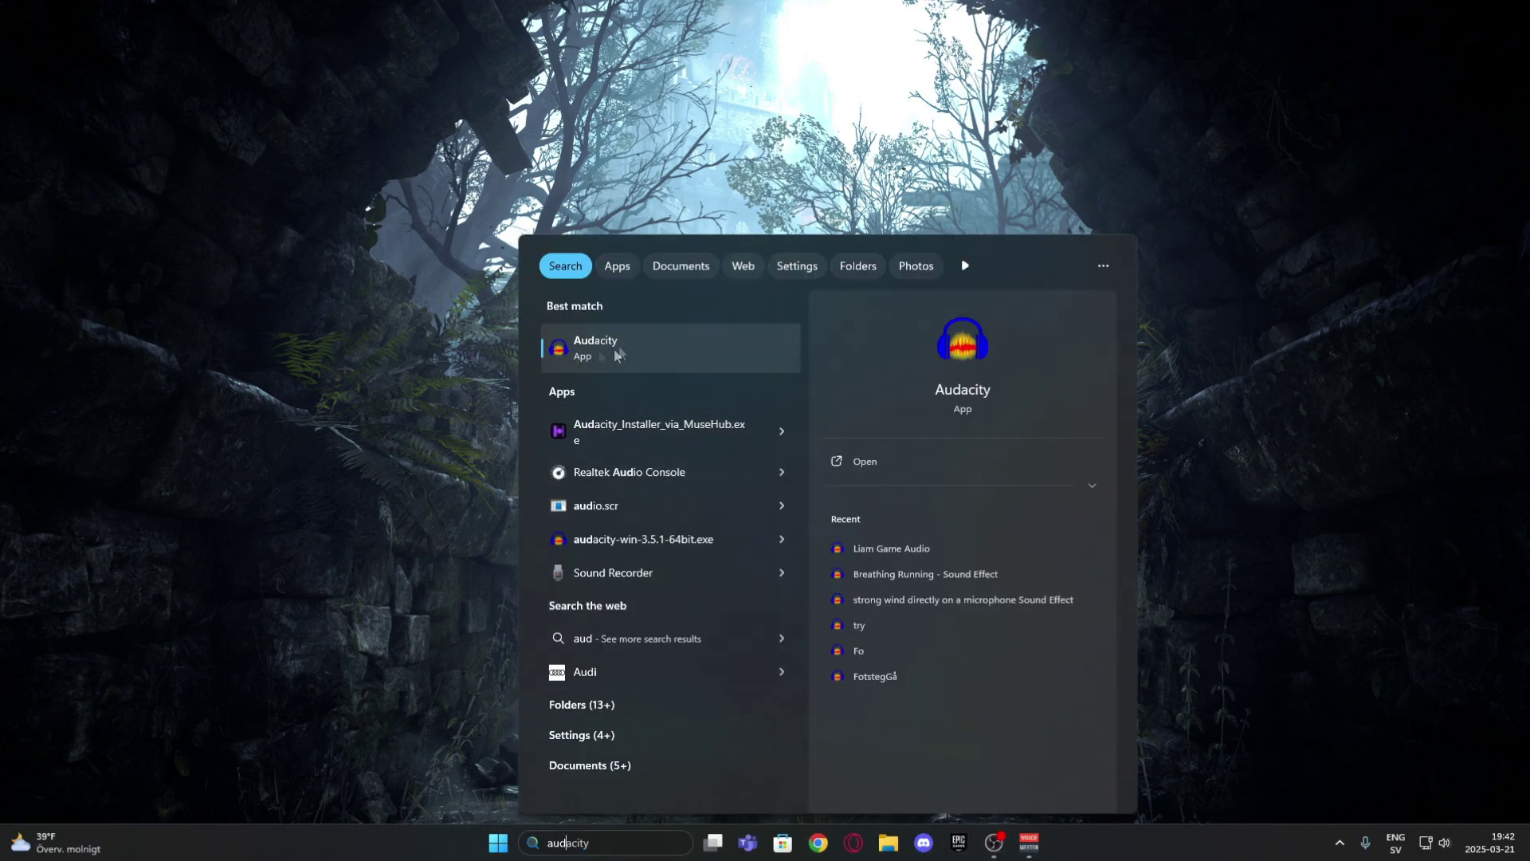
pyautogui.click(634, 354)
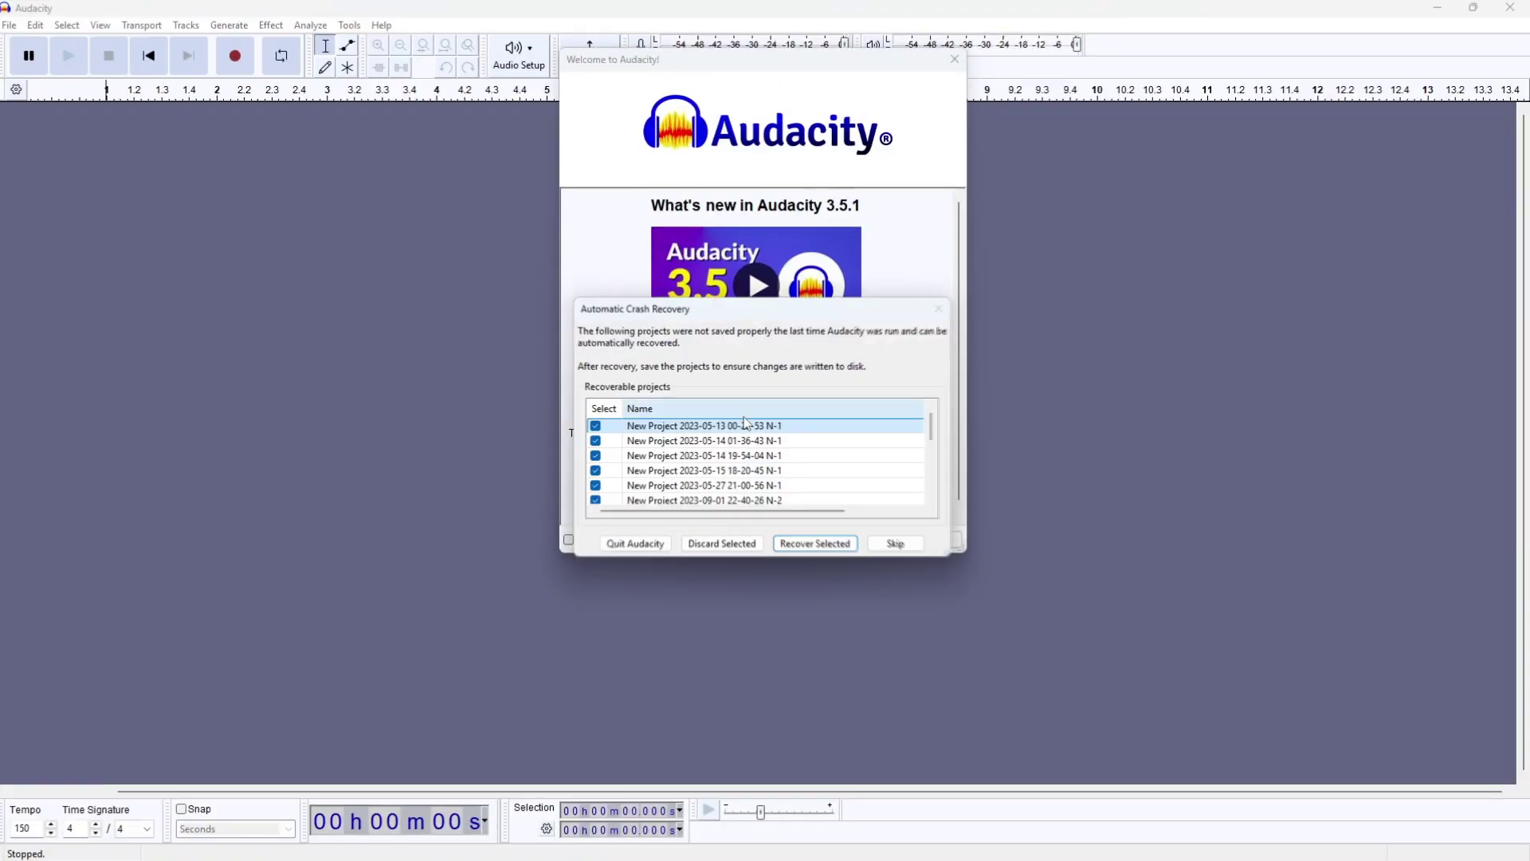
# - Dismiss the crash-recovery and welcome dialogs and glance over the Effect menu without choosing
pyautogui.press('Escape')
pyautogui.press('Escape')
pyautogui.press('Escape')
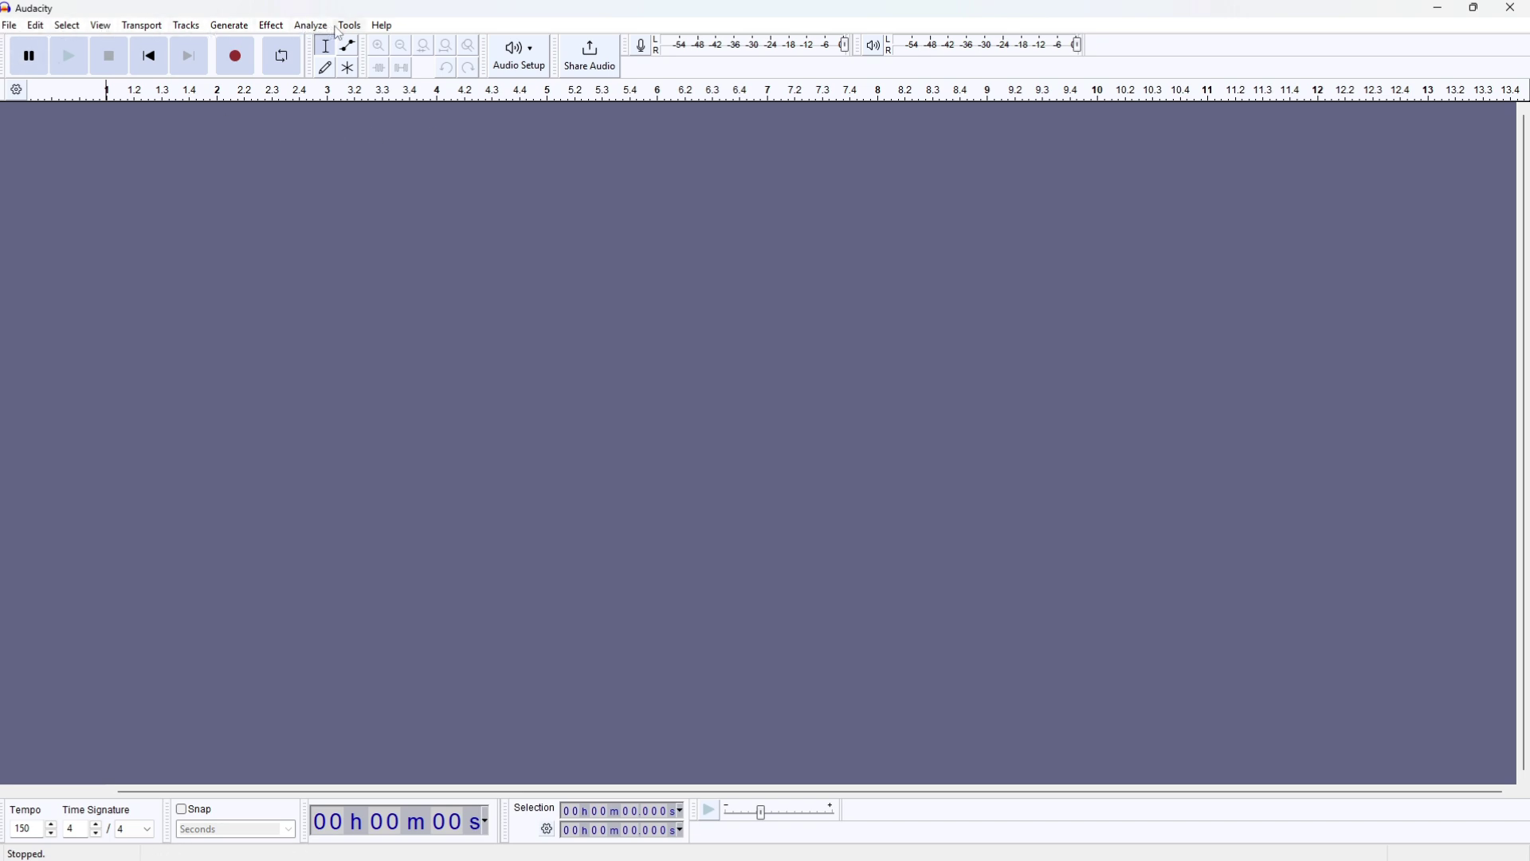
pyautogui.click(269, 26)
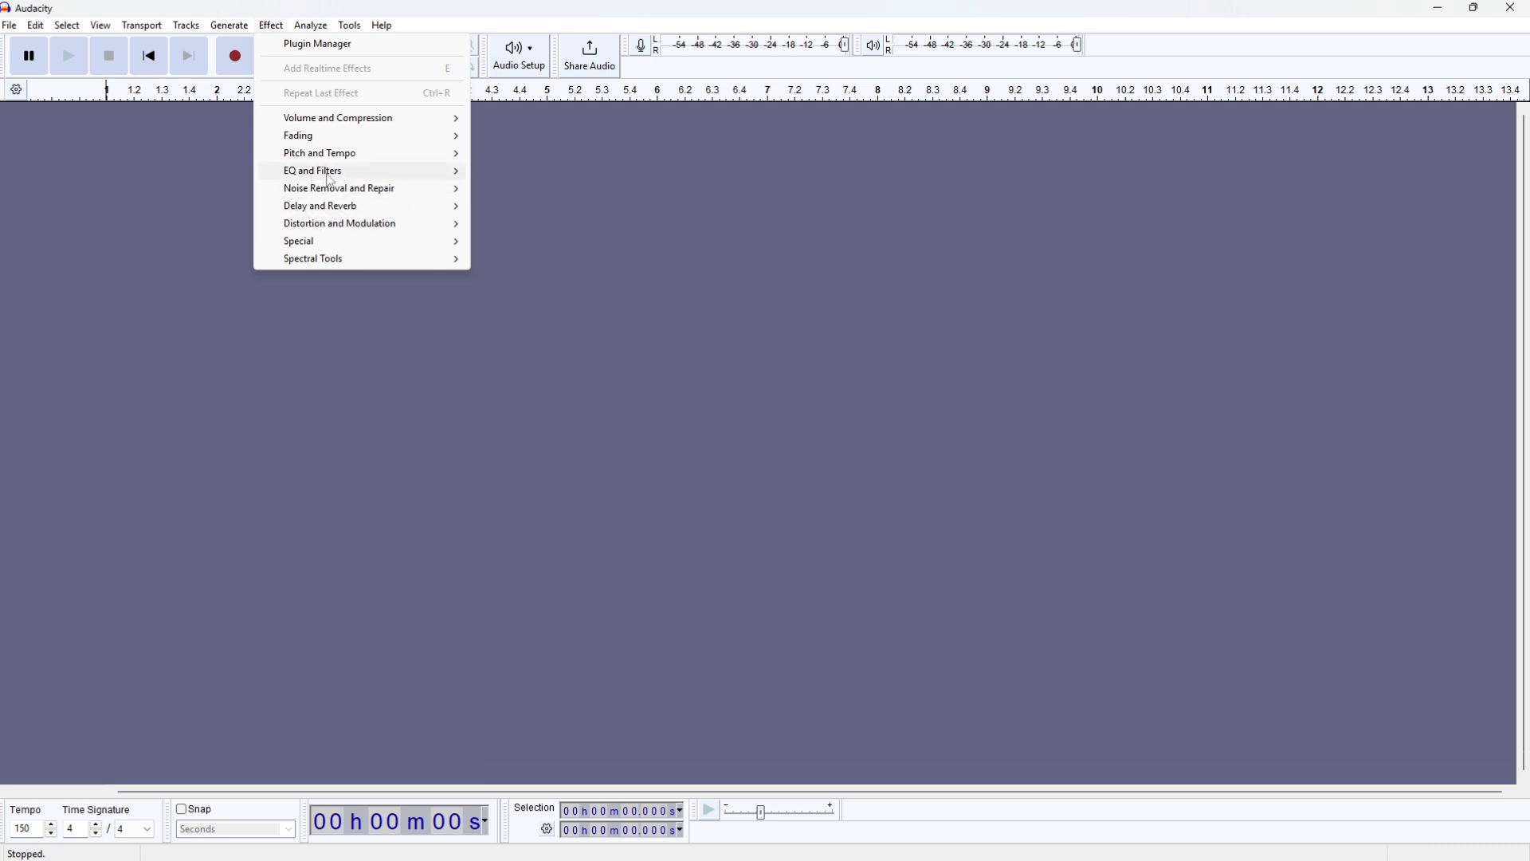
pyautogui.moveTo(329, 176)
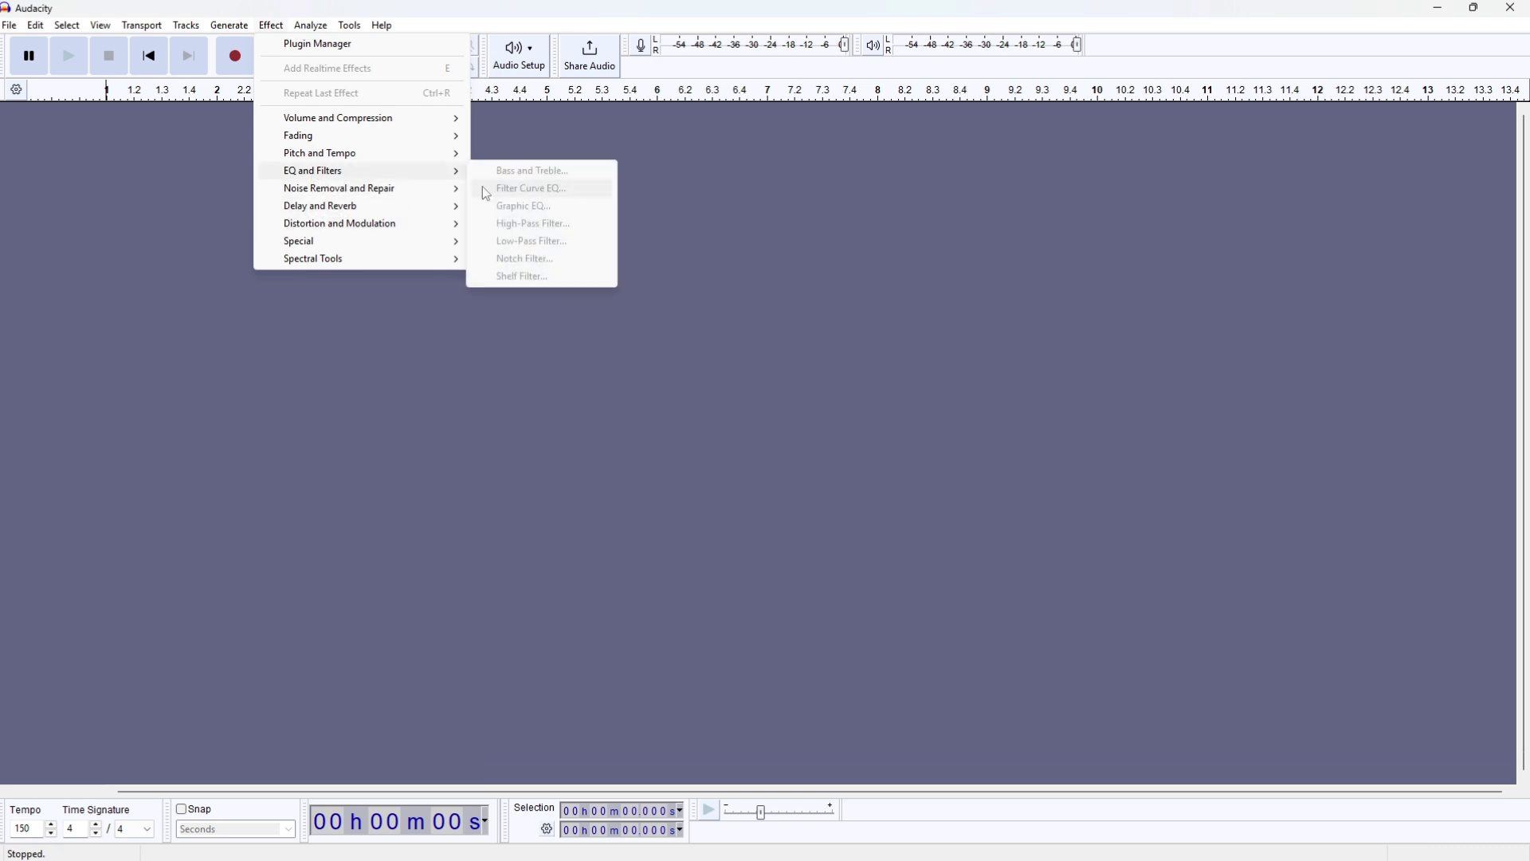
pyautogui.click(387, 372)
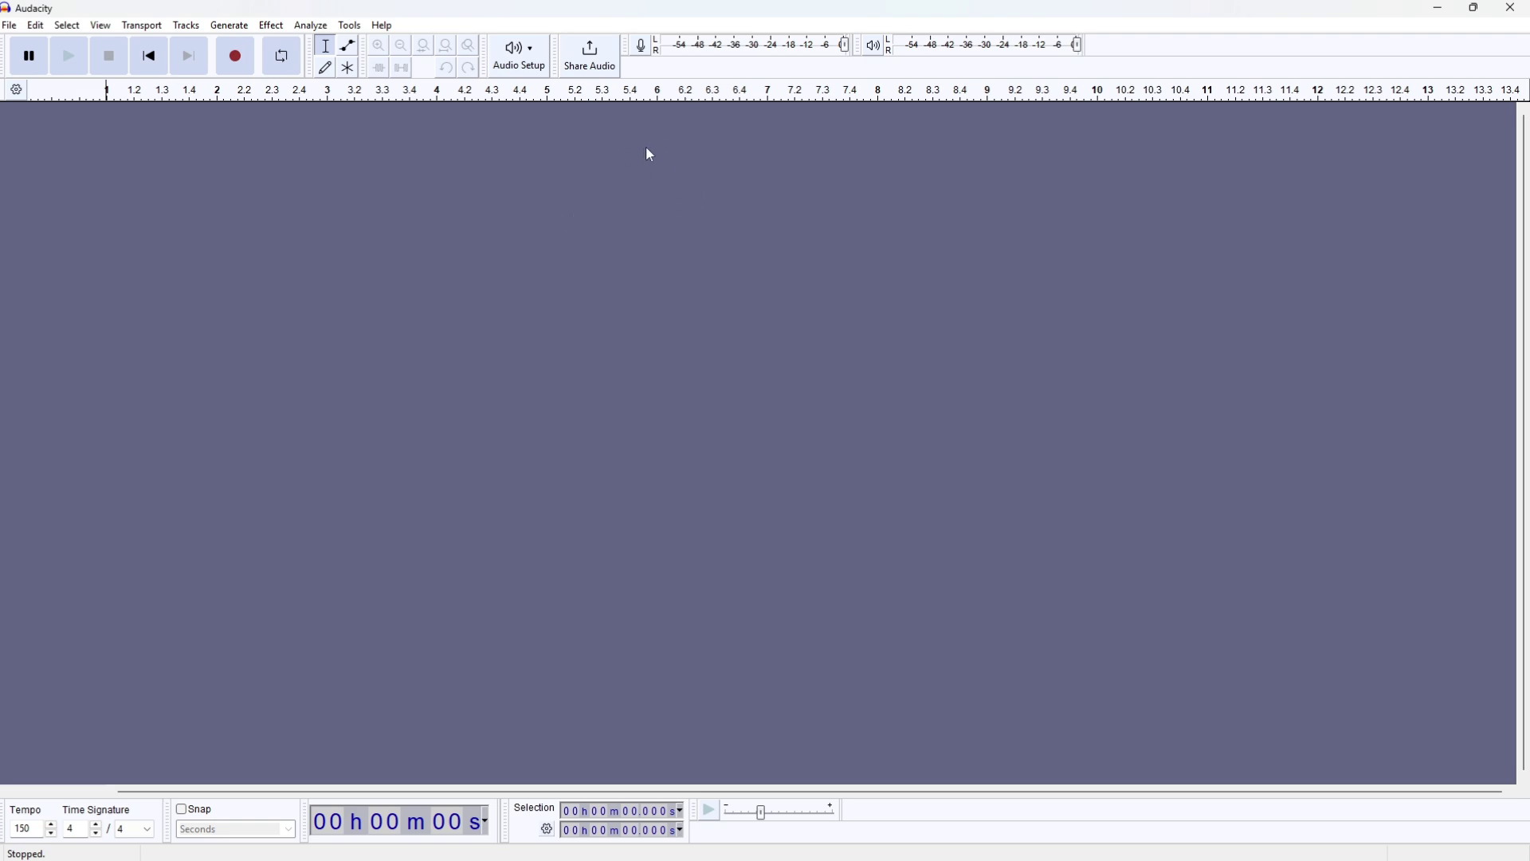
# - Drag walk-in-the-deciduous-forest-308731 from Downloads into Audacity and play it
pyautogui.press('super')
pyautogui.press('super+e')
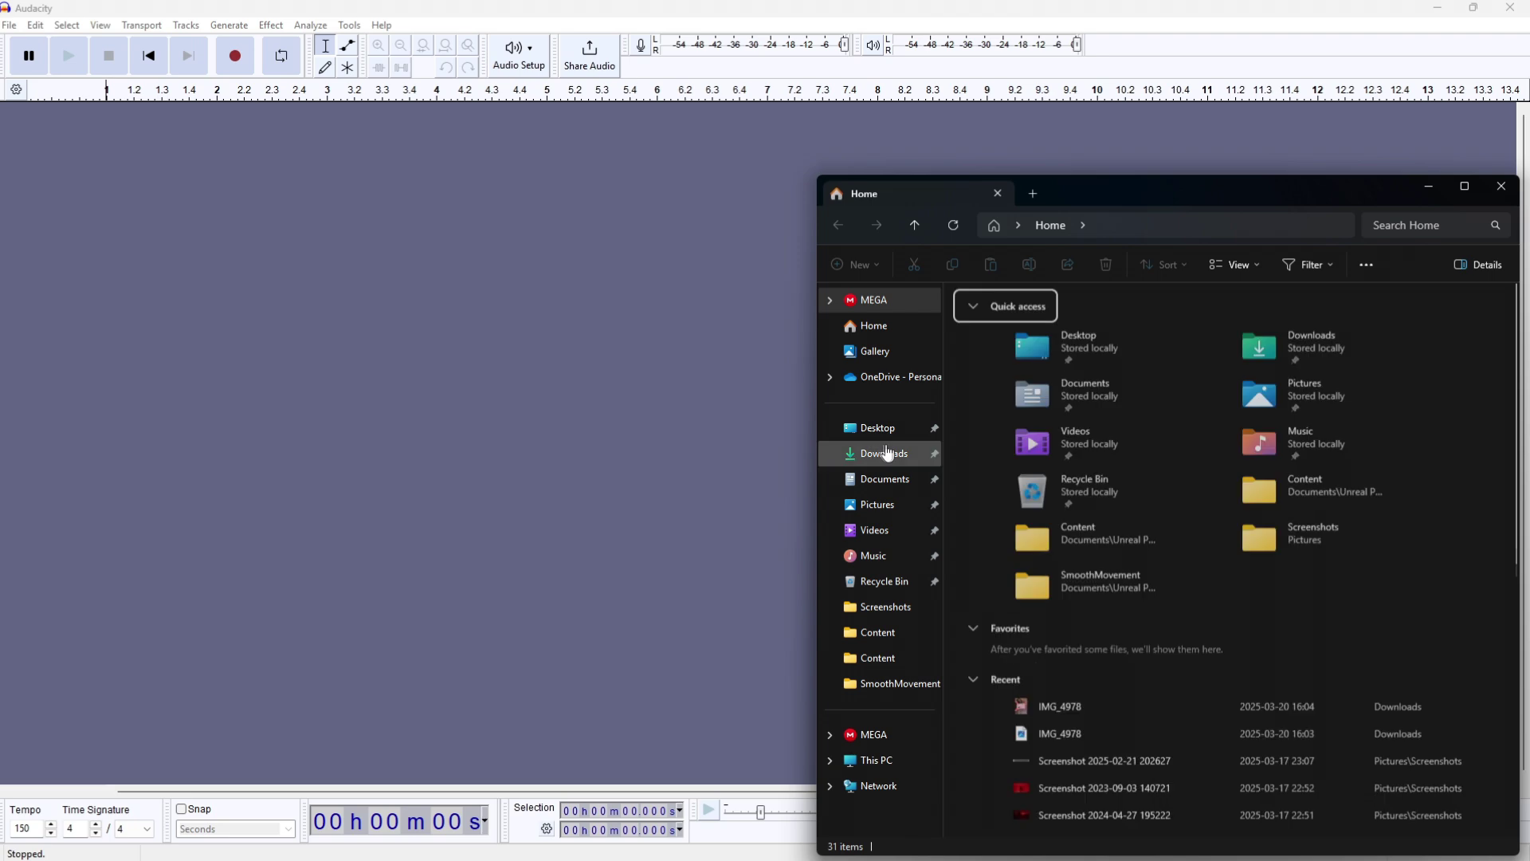
pyautogui.click(888, 453)
pyautogui.moveTo(1068, 362); pyautogui.dragTo(575, 313)
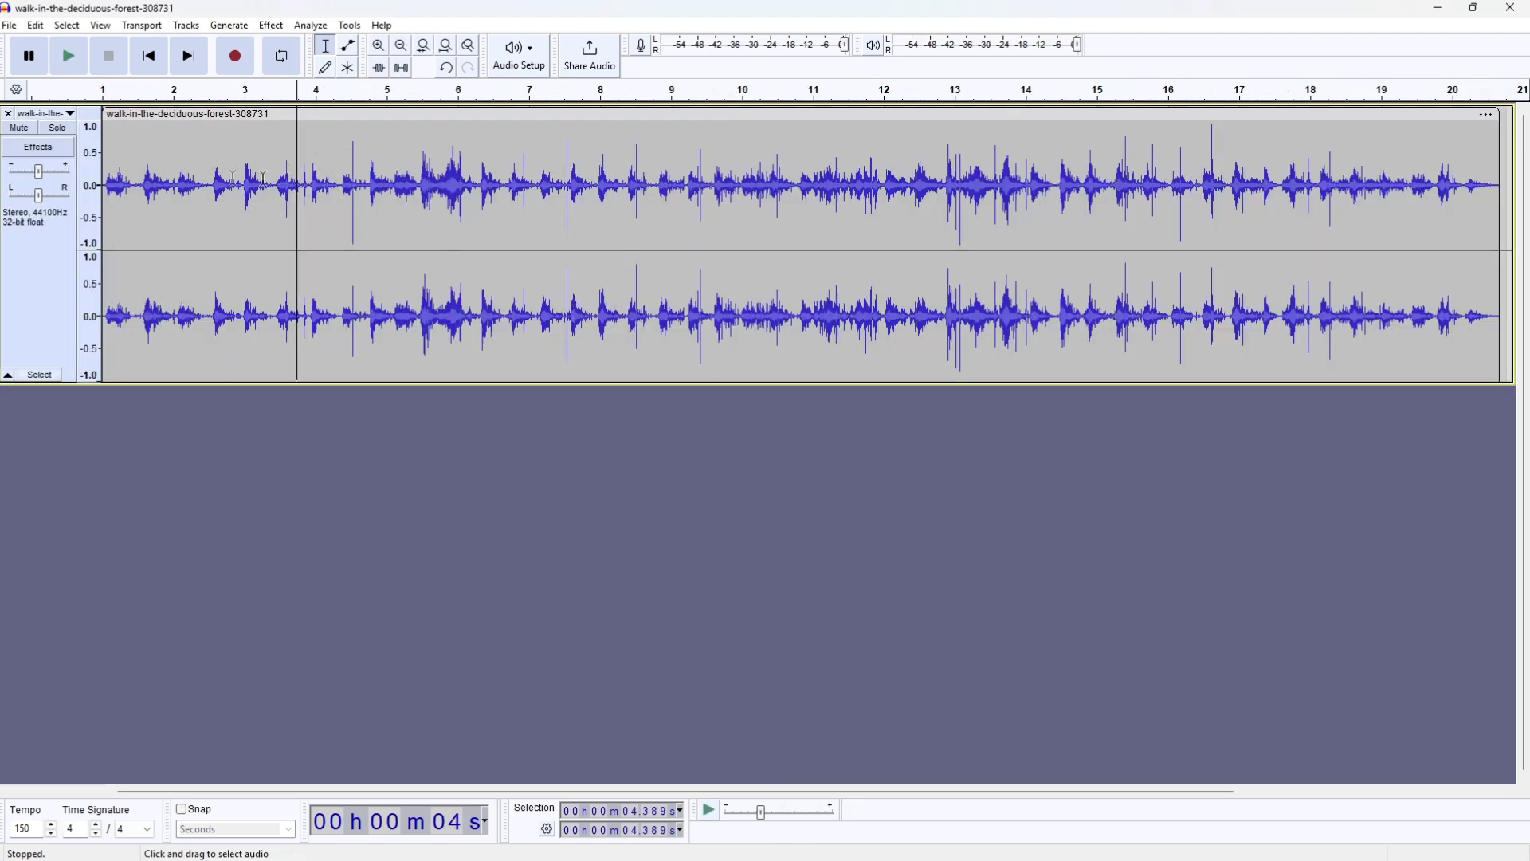
pyautogui.click(69, 57)
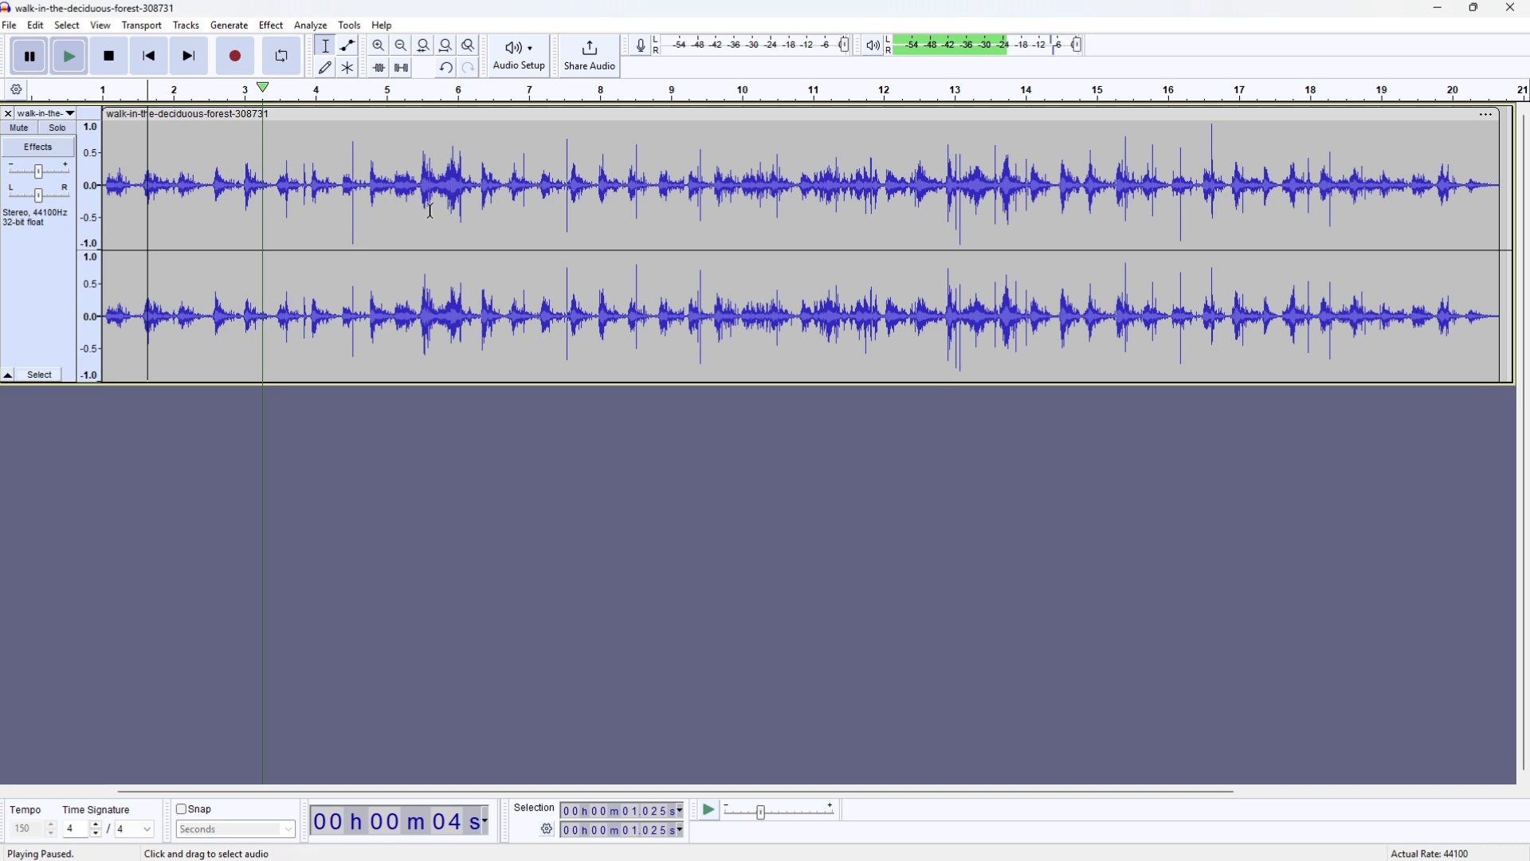
# - Select the entire 31.478-second forest track with Ctrl+A
pyautogui.hotkey('ctrl', 'a')
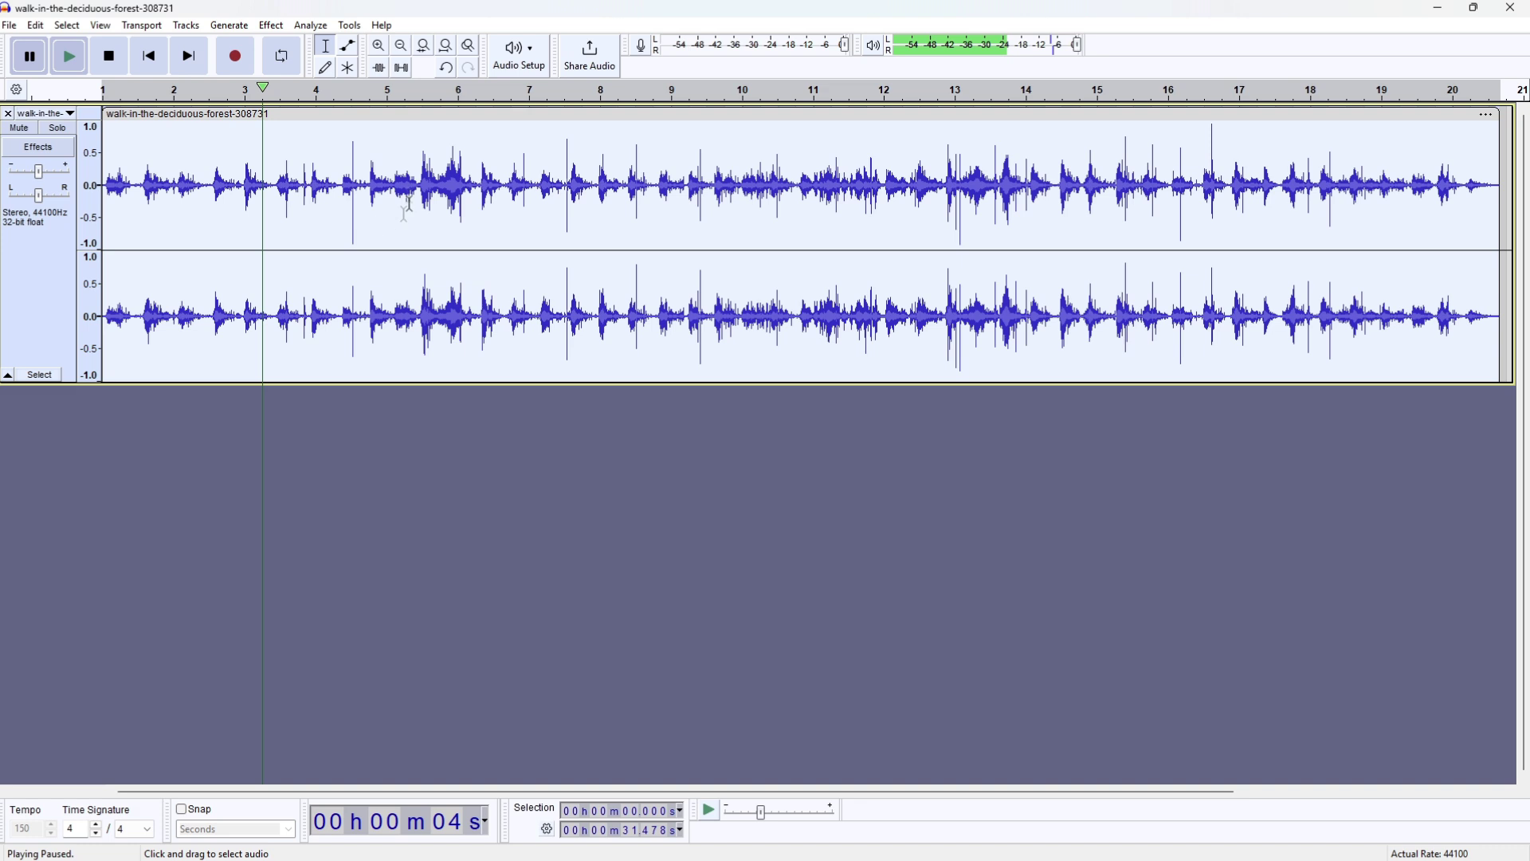
pyautogui.click(274, 28)
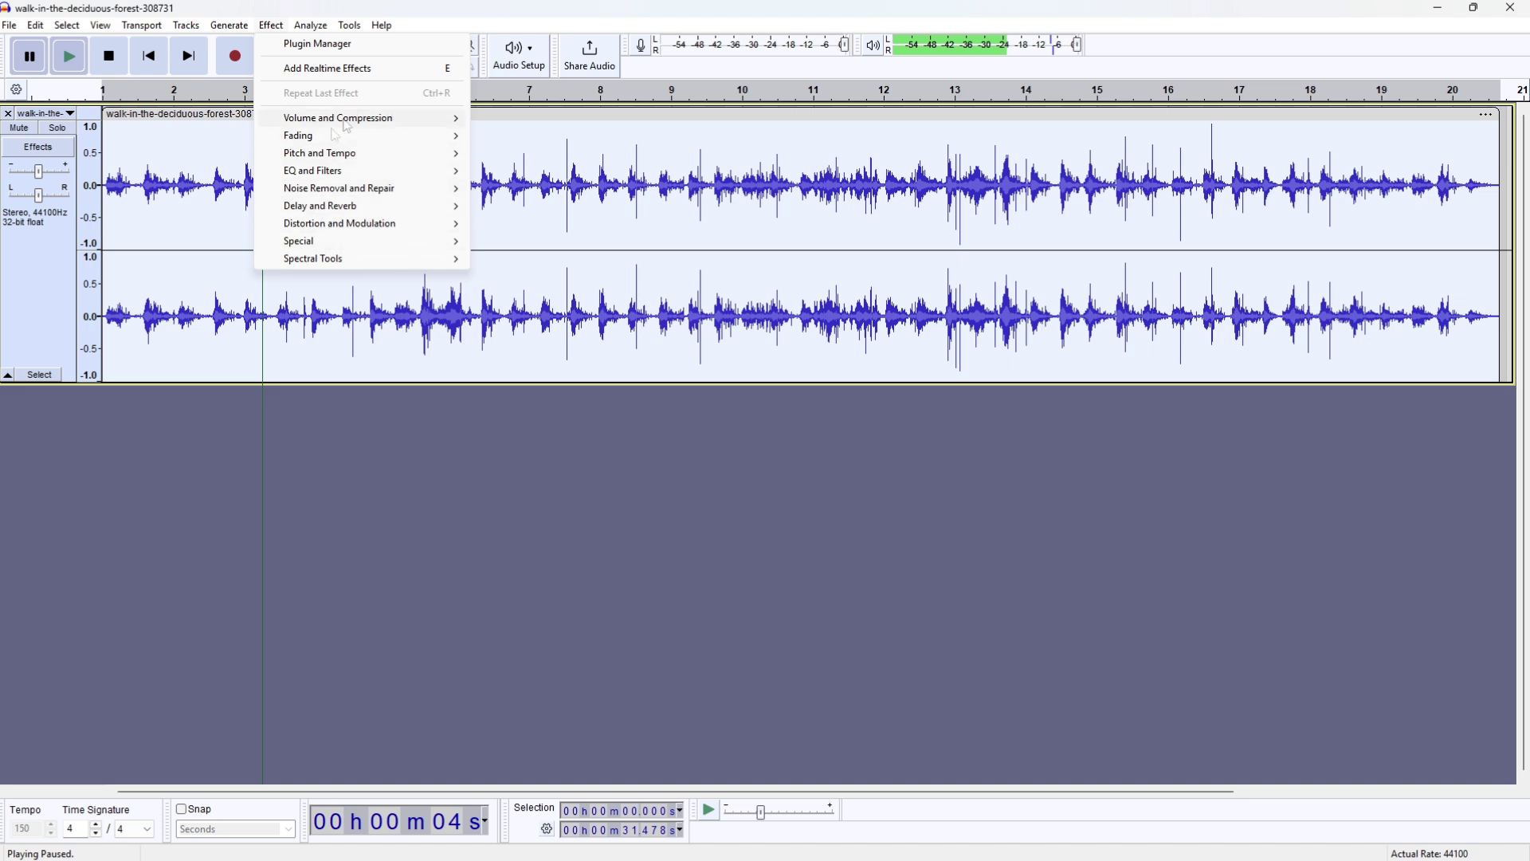
# - Open Effect > EQ and Filters > Filter Curve EQ for the selected track
pyautogui.moveTo(345, 264)
pyautogui.moveTo(310, 177)
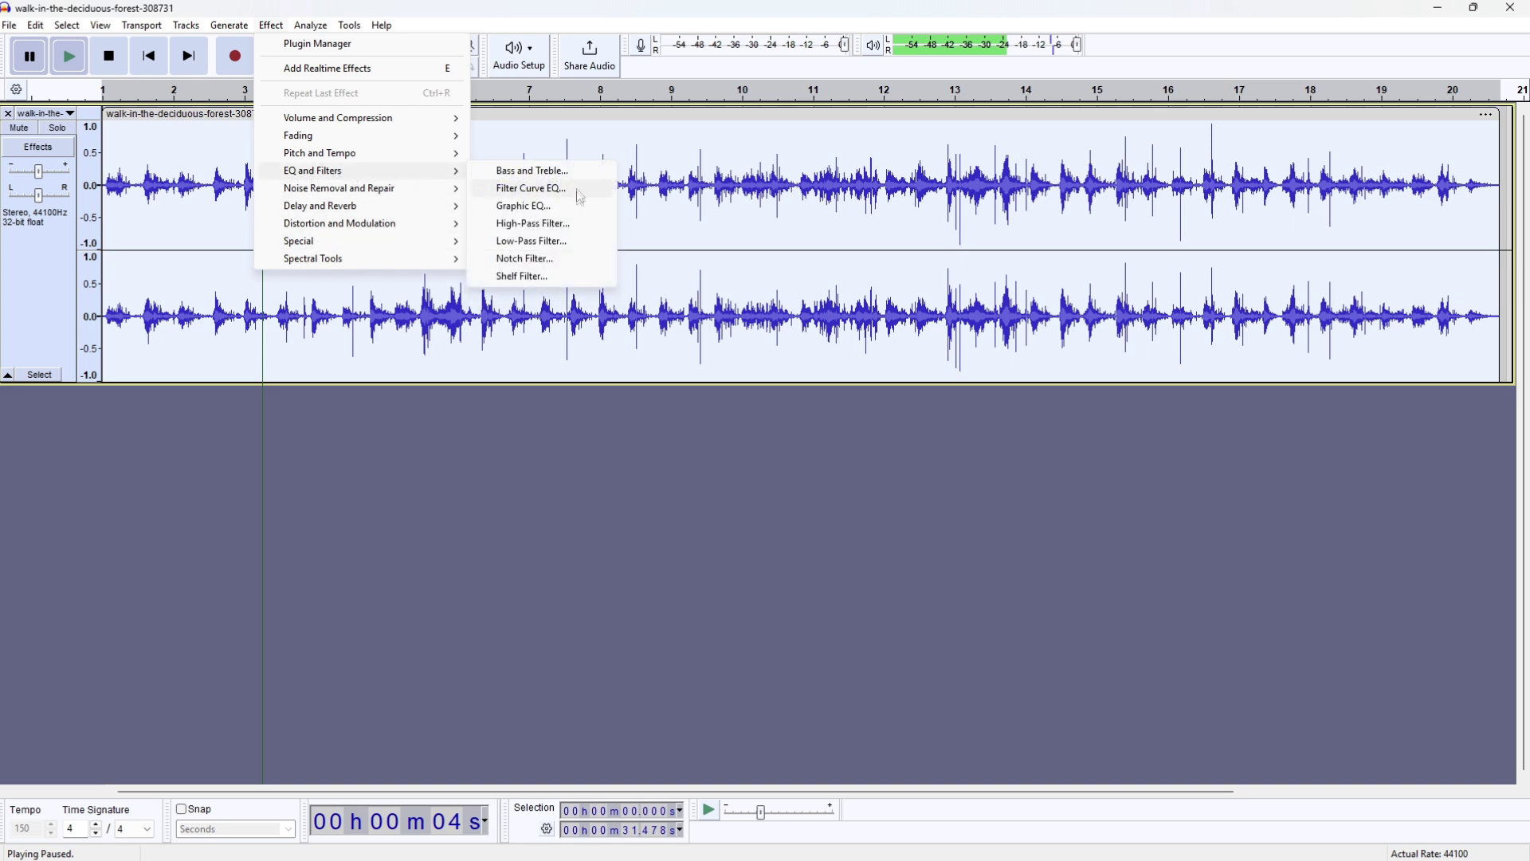
pyautogui.click(545, 194)
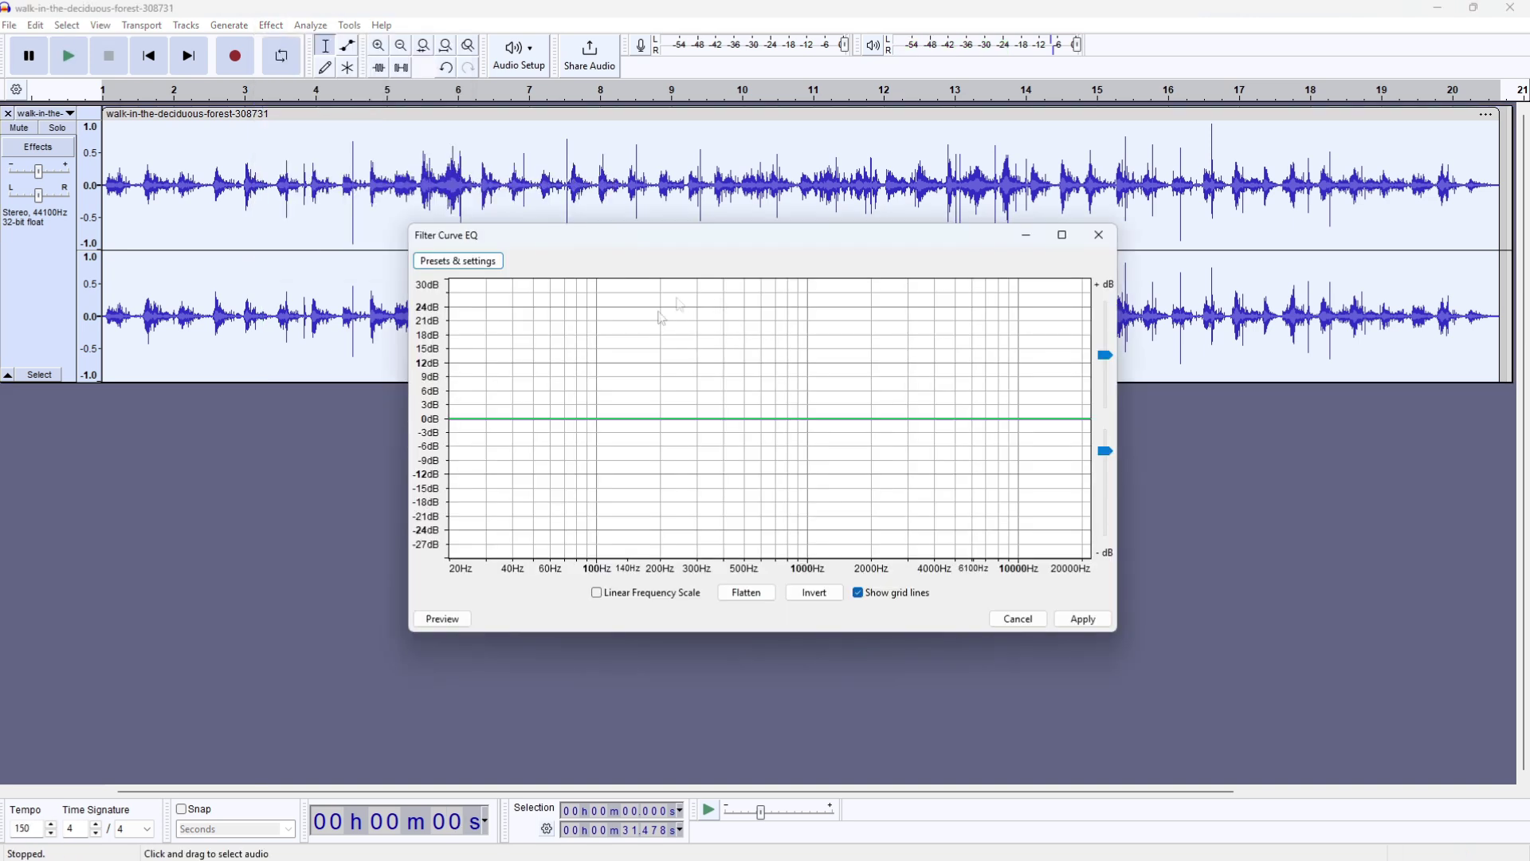
# - Flatten the EQ, then shape a curve cutting lows to about -21 dB and boosting ~1000 Hz by +15 dB
pyautogui.click(767, 423)
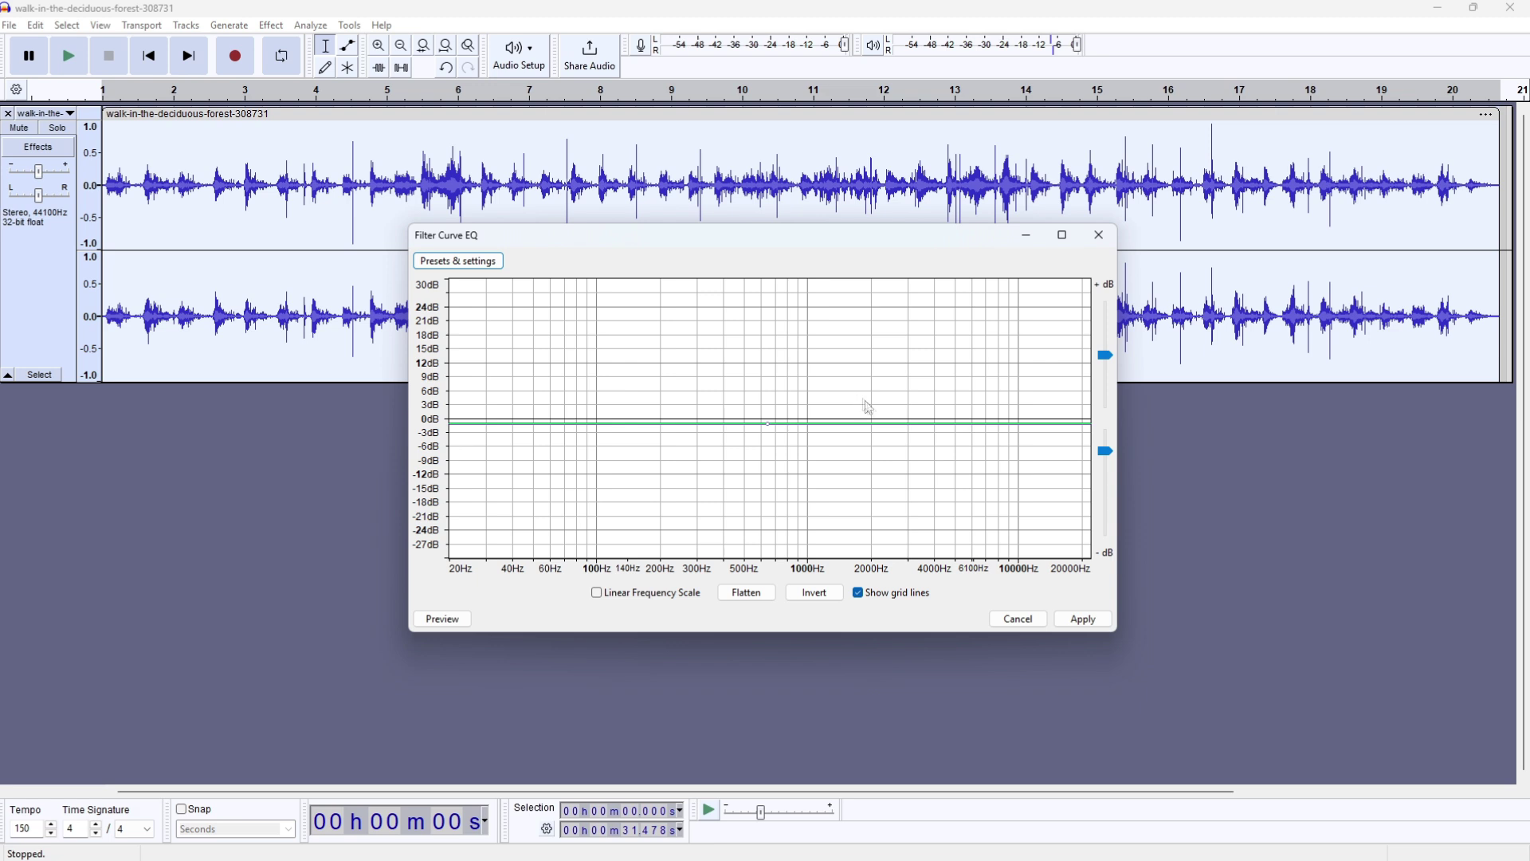
pyautogui.click(482, 263)
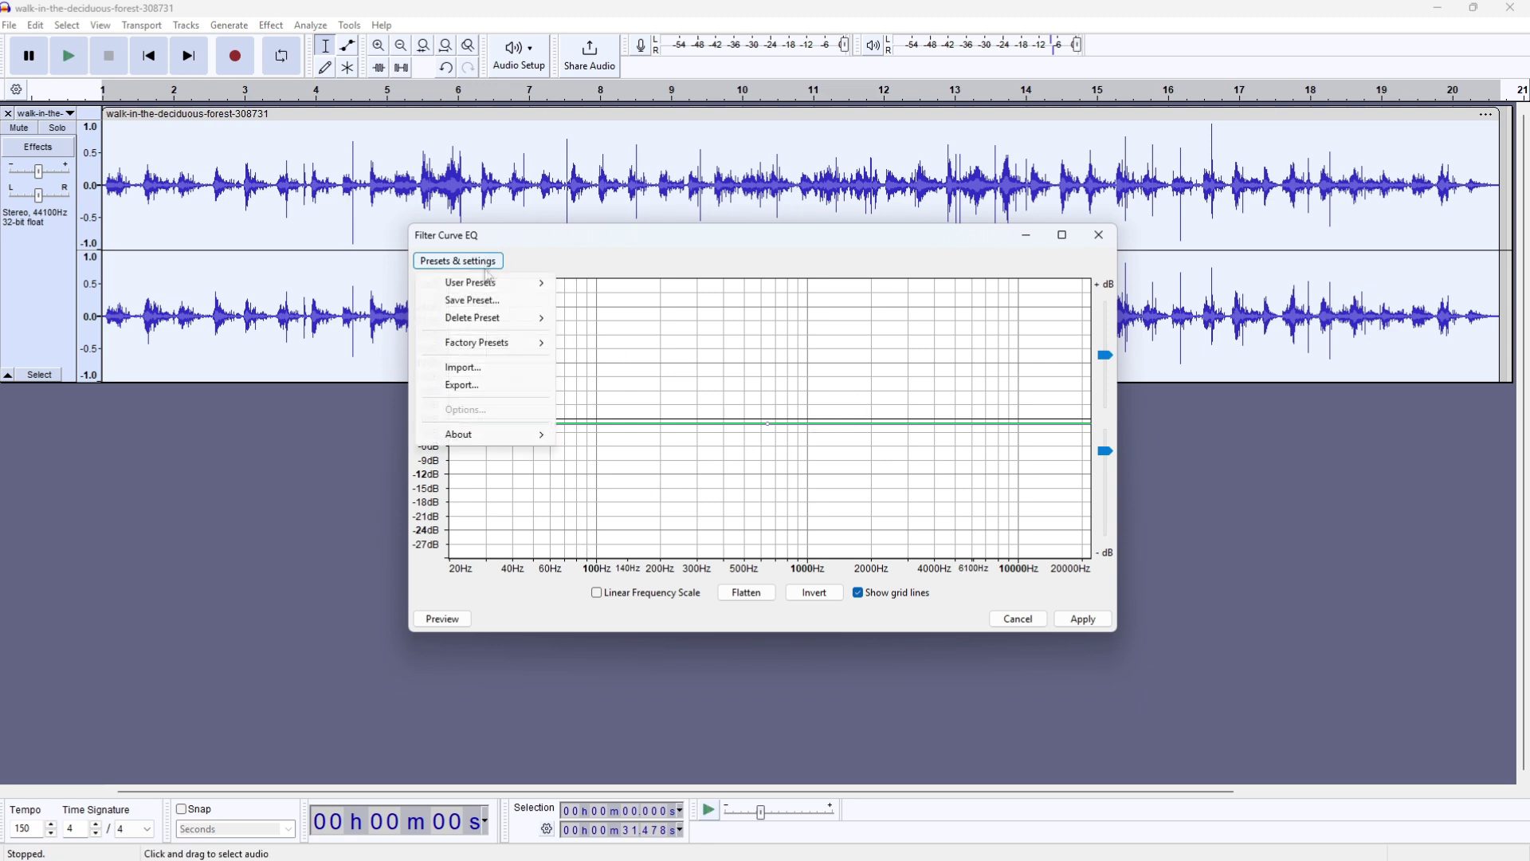
pyautogui.click(742, 596)
pyautogui.click(743, 596)
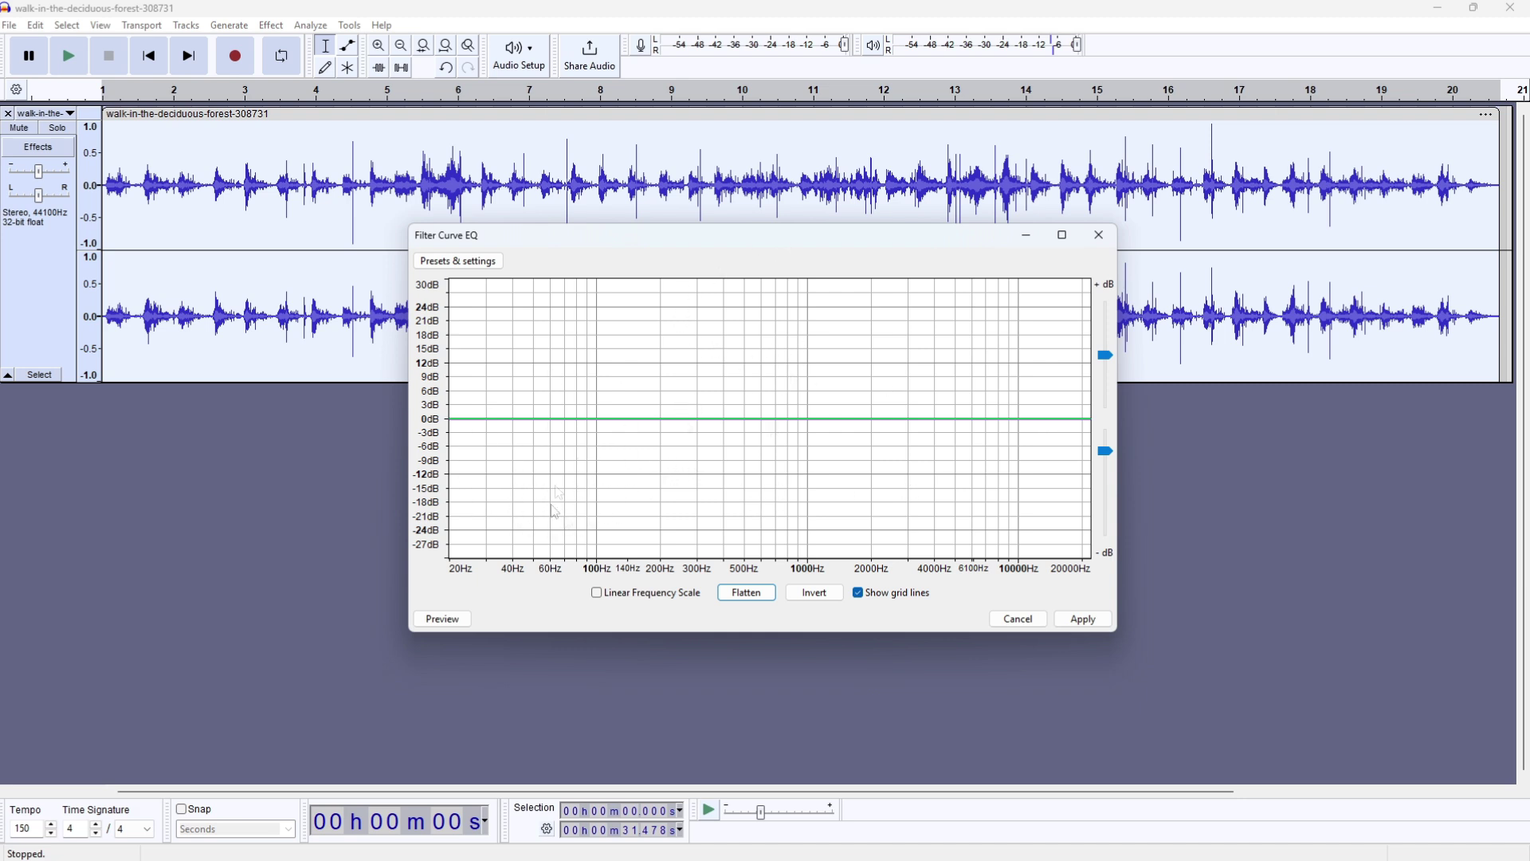
pyautogui.click(599, 477)
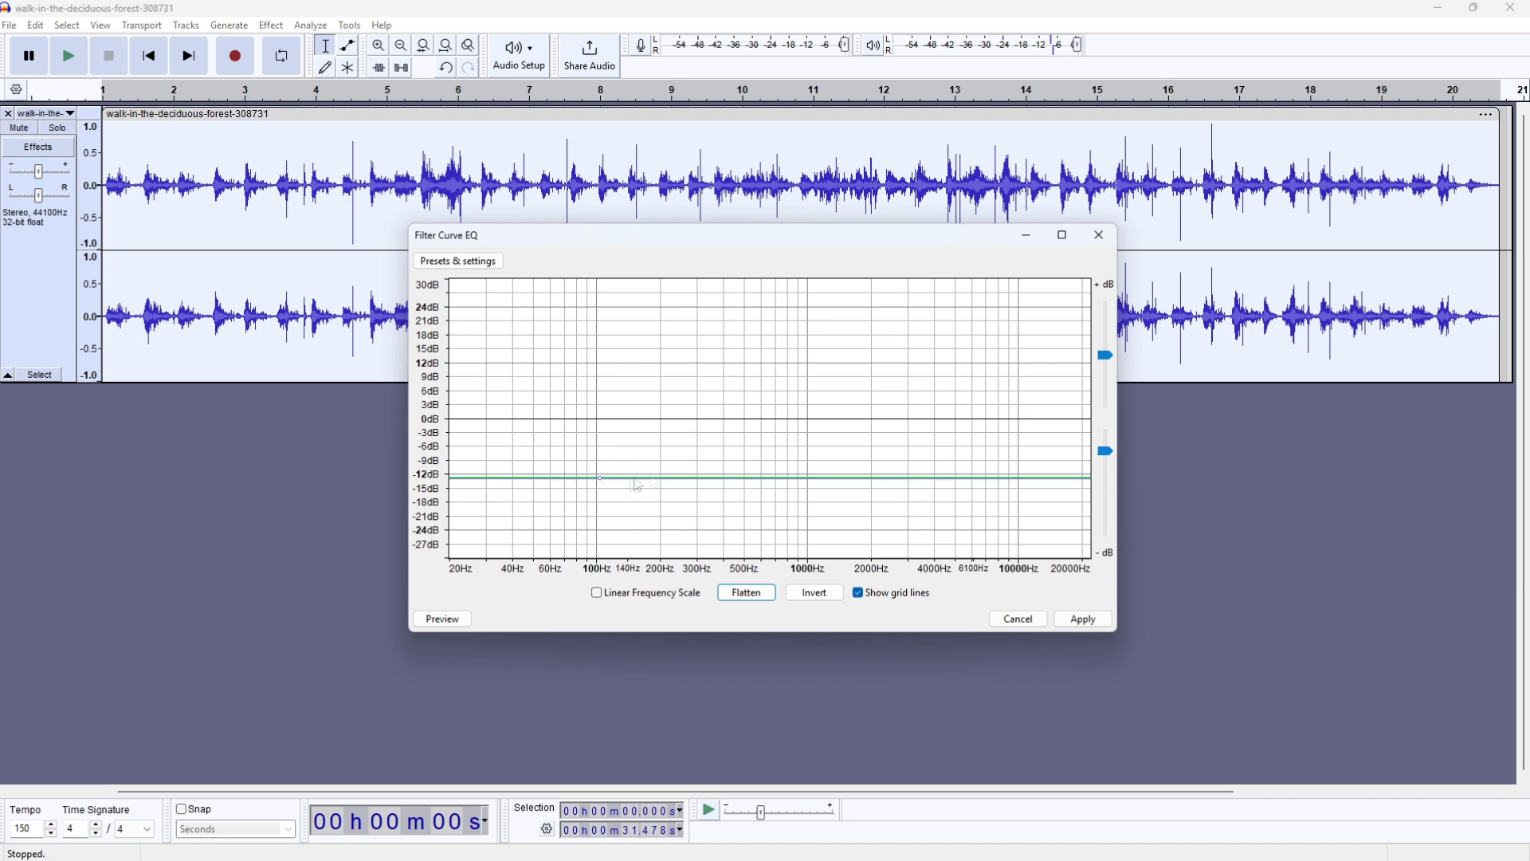
pyautogui.click(906, 511)
pyautogui.moveTo(599, 479); pyautogui.dragTo(748, 470)
pyautogui.moveTo(906, 511); pyautogui.dragTo(823, 411)
pyautogui.moveTo(591, 410); pyautogui.dragTo(611, 511)
pyautogui.moveTo(822, 412); pyautogui.dragTo(789, 341)
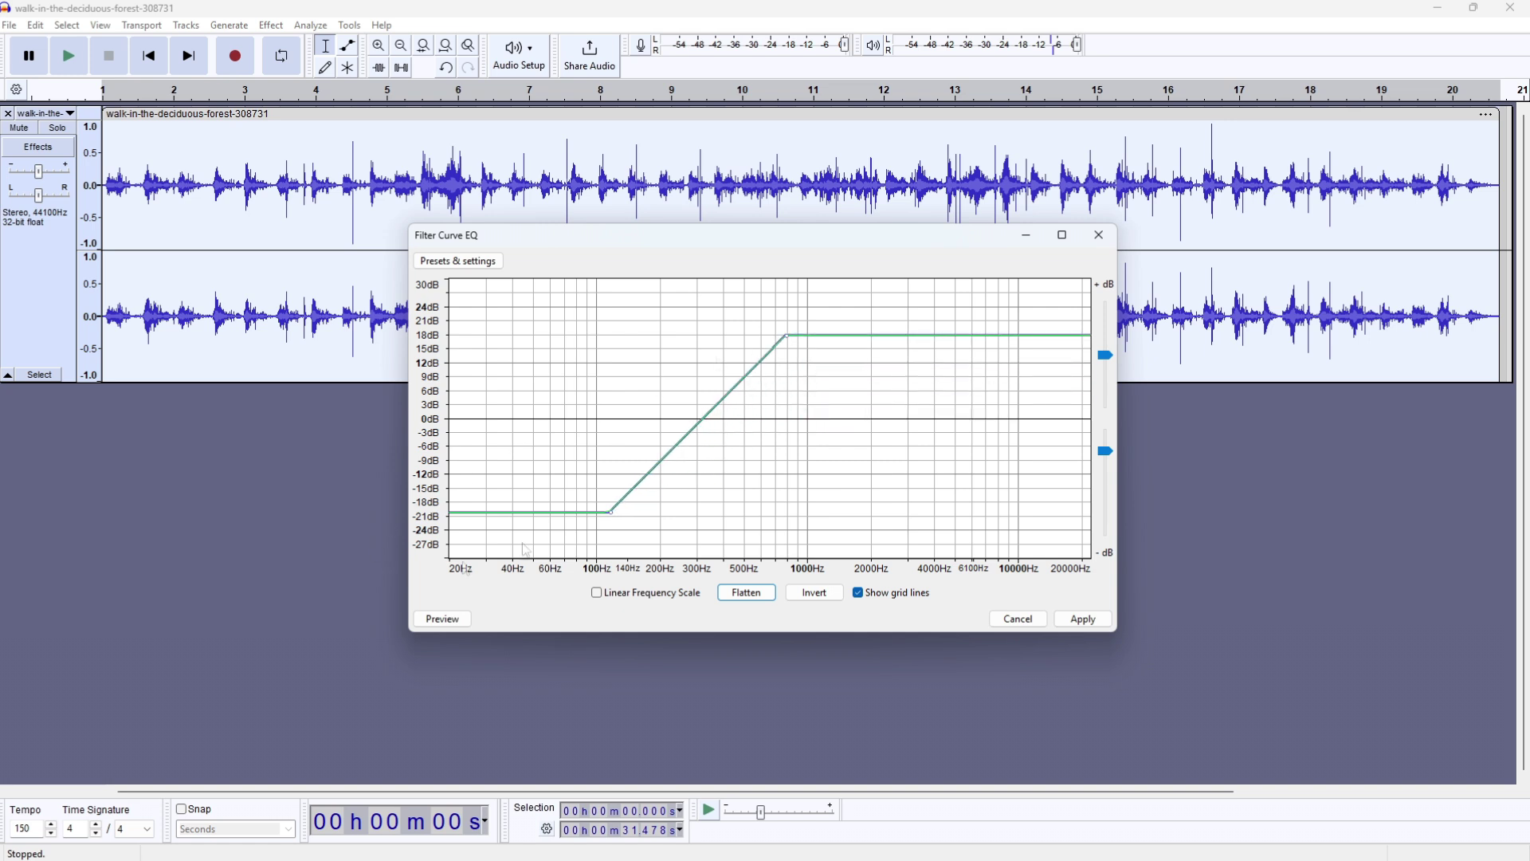
# - Preview it, then try lows at +7 dB sloping to 0 dB near 1500 Hz, levelling the low point back to 0 dB
pyautogui.click(462, 618)
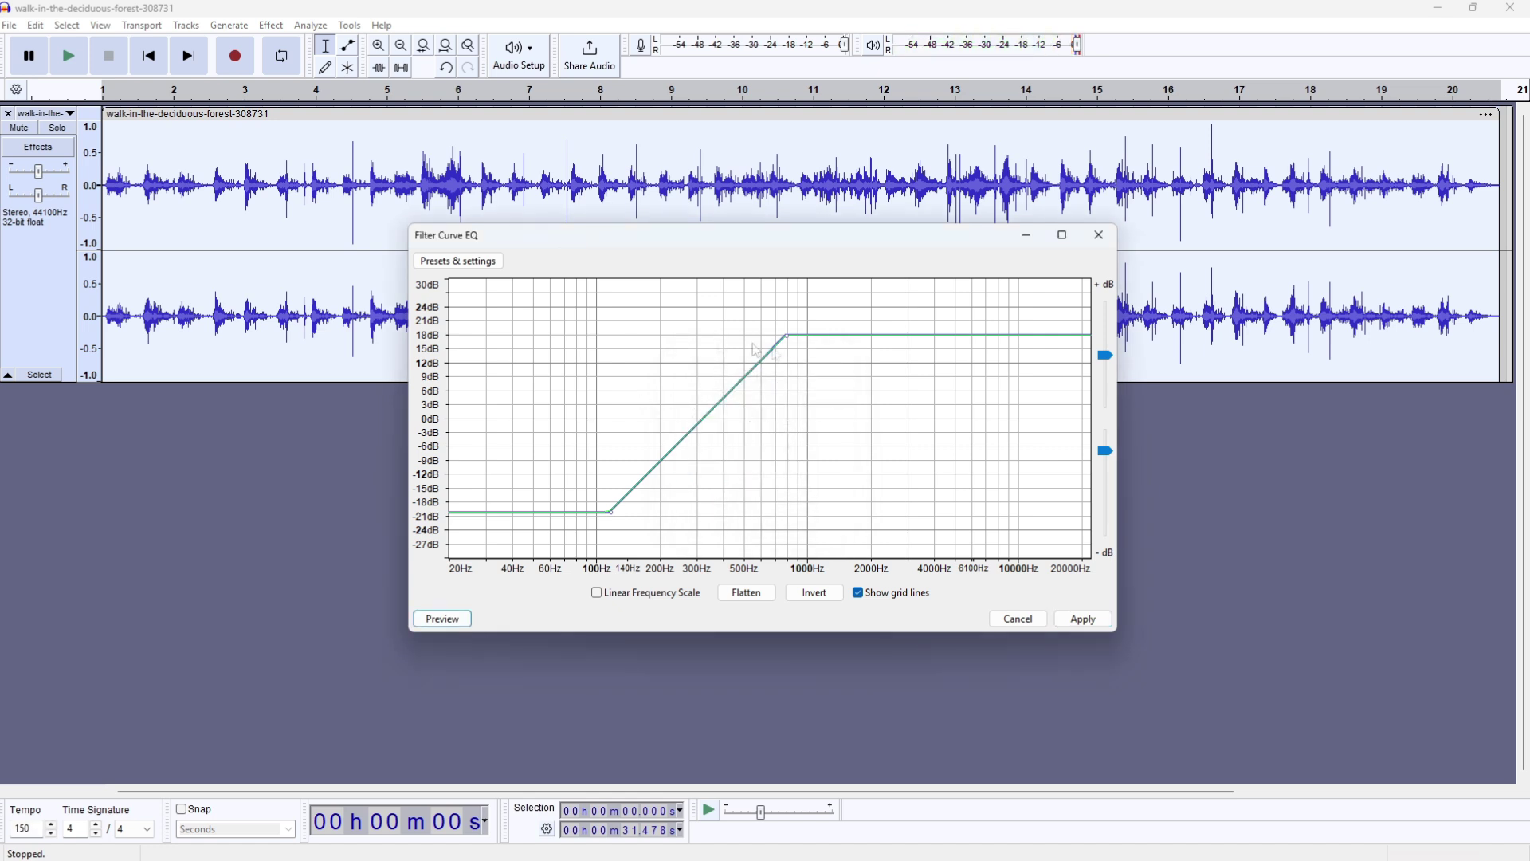
pyautogui.moveTo(611, 513); pyautogui.dragTo(643, 385)
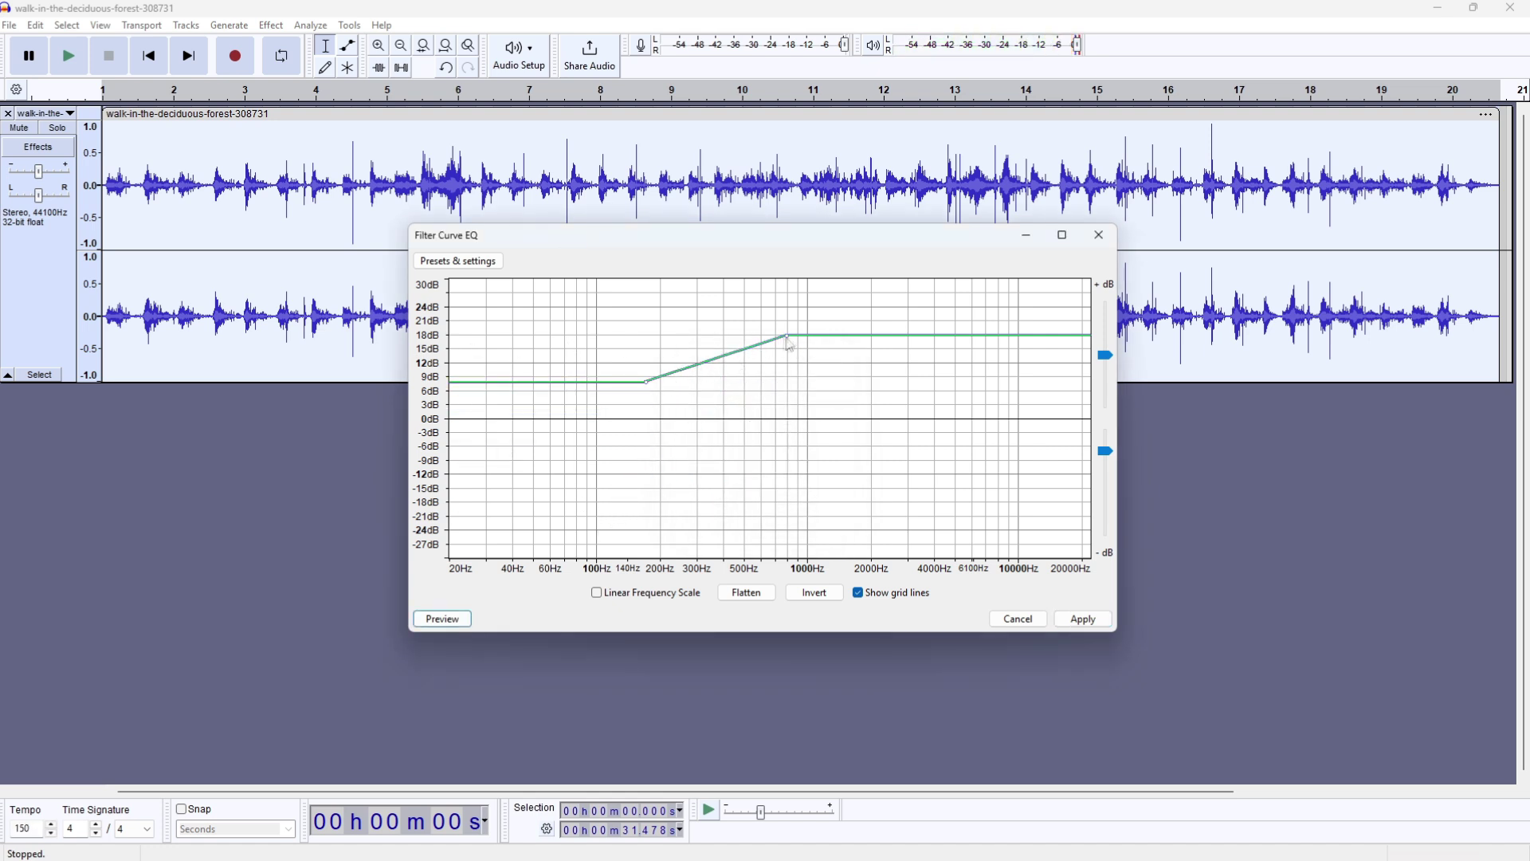
pyautogui.moveTo(787, 335); pyautogui.dragTo(851, 419)
pyautogui.moveTo(644, 385); pyautogui.dragTo(639, 420)
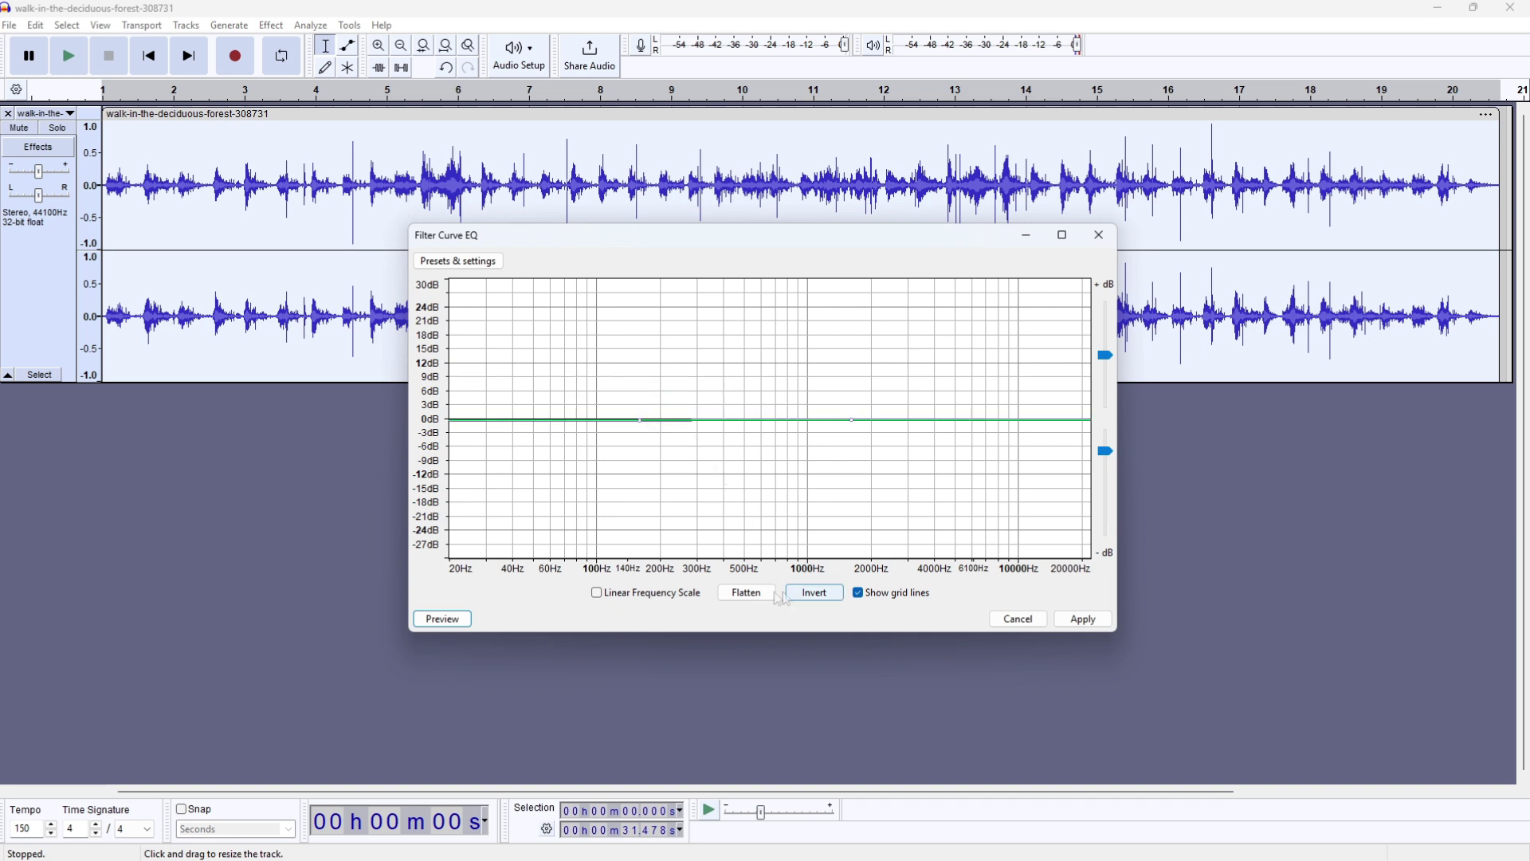
# - Flatten the curve, load the VHS2 user preset (60–4000 Hz band-pass), and preview it
pyautogui.click(747, 593)
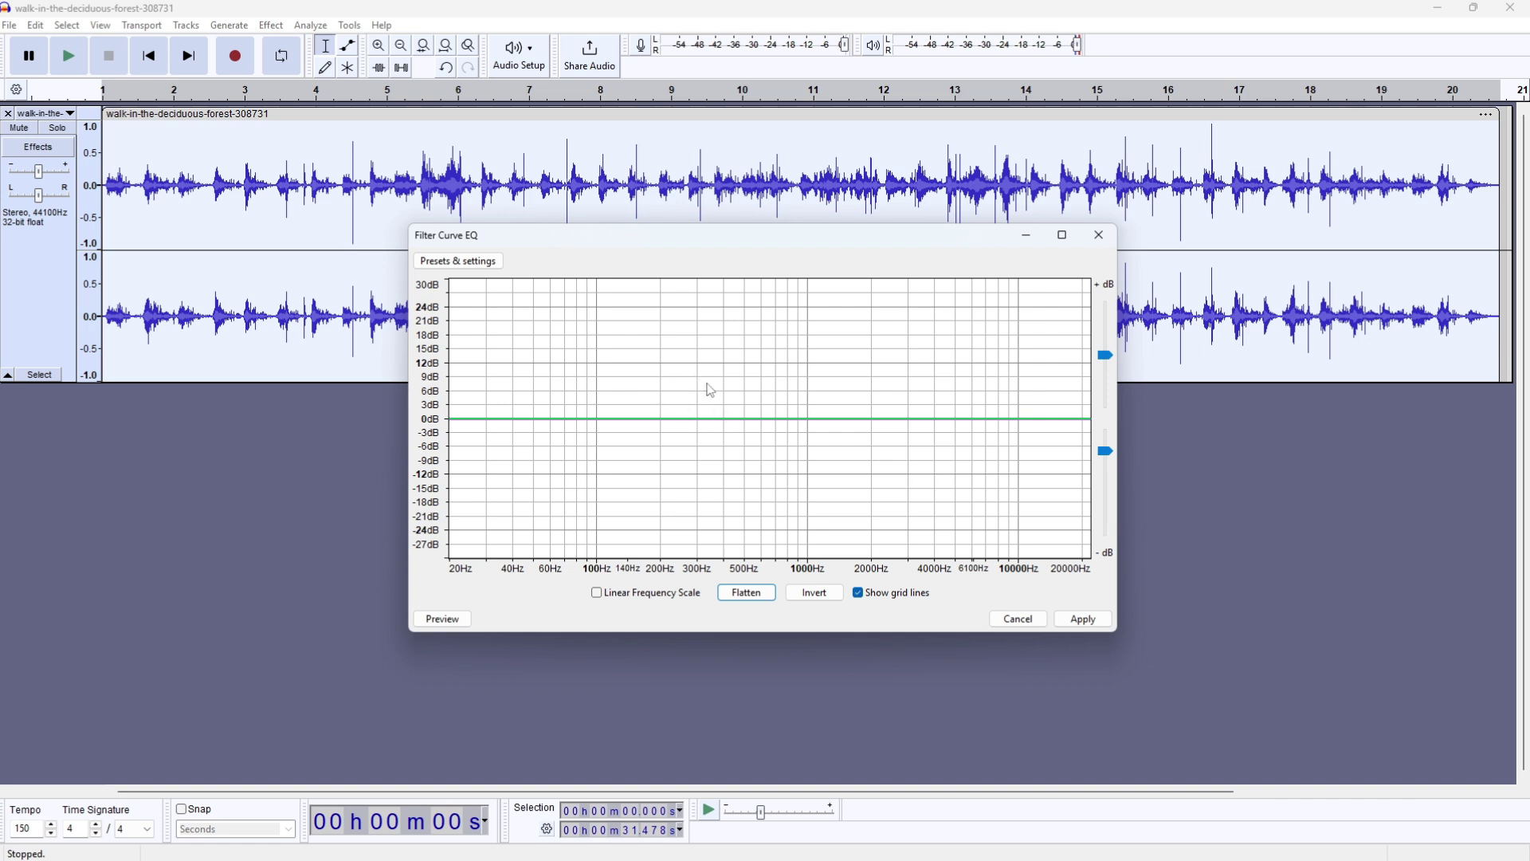
pyautogui.click(458, 262)
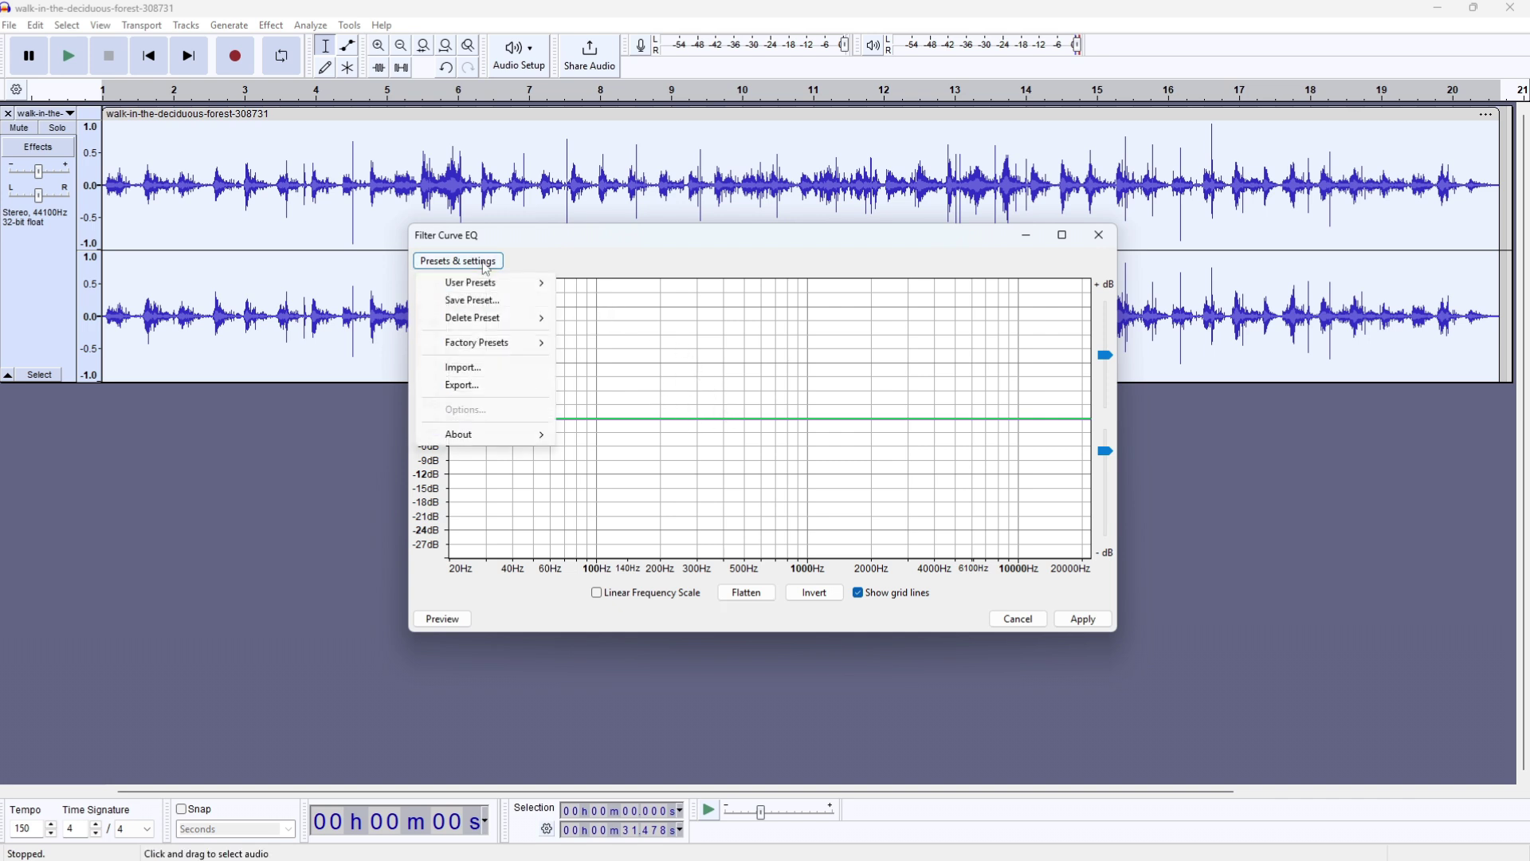
pyautogui.moveTo(512, 288)
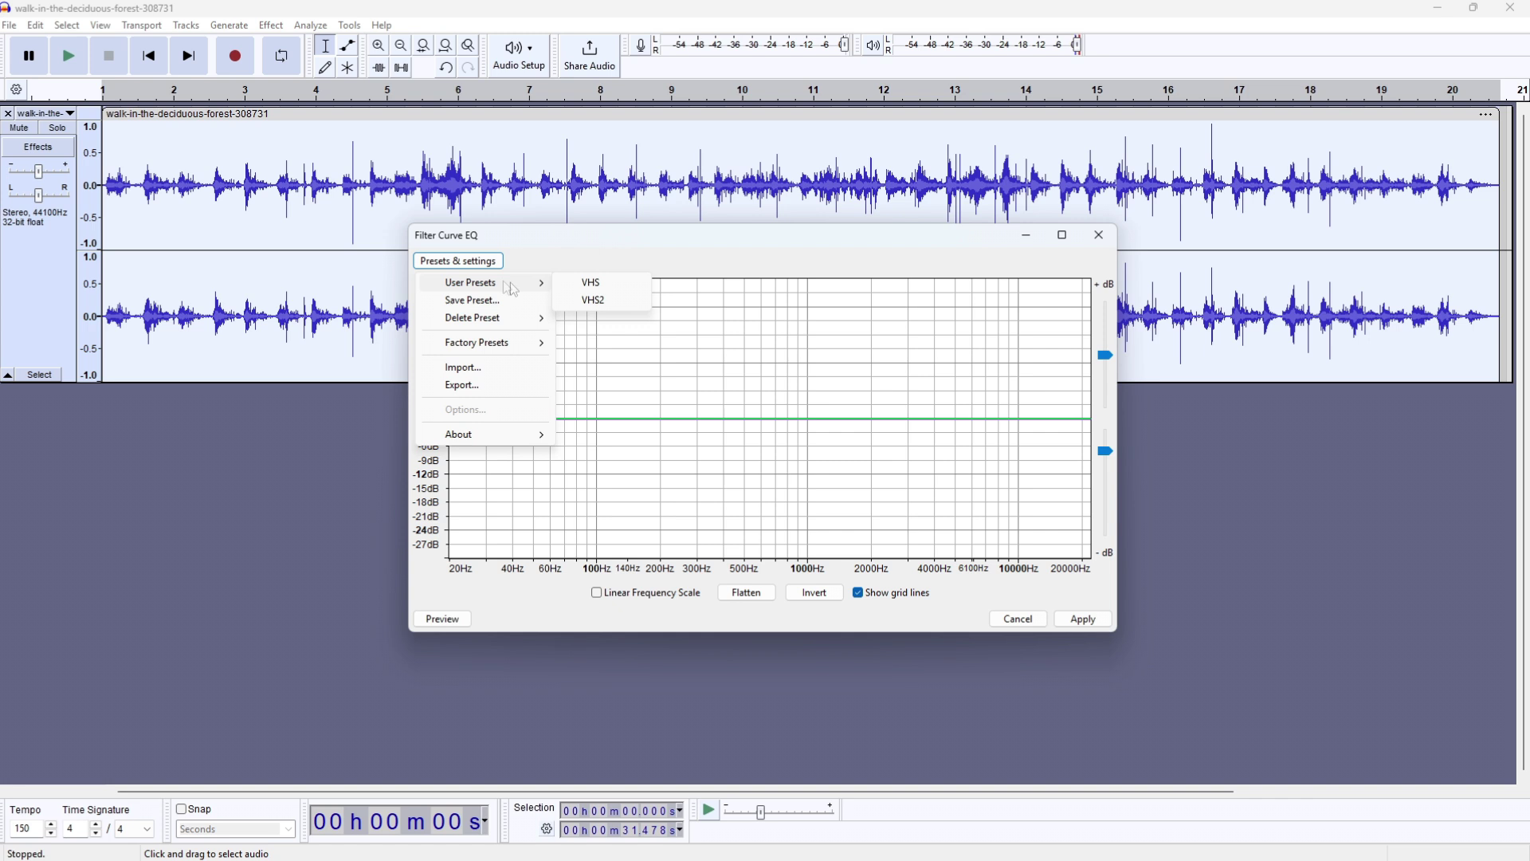
pyautogui.click(604, 306)
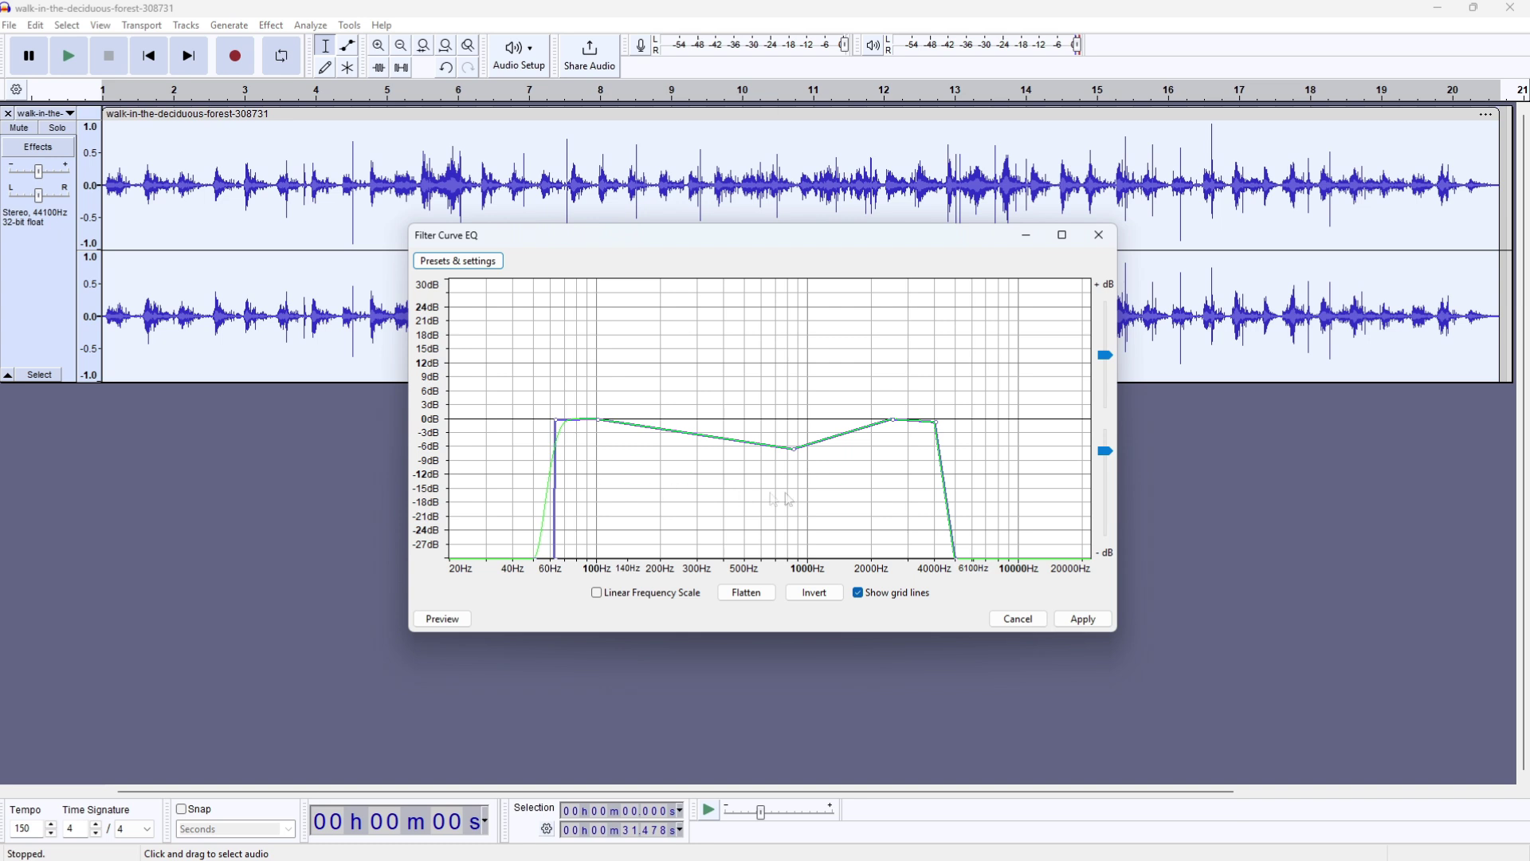
pyautogui.click(466, 625)
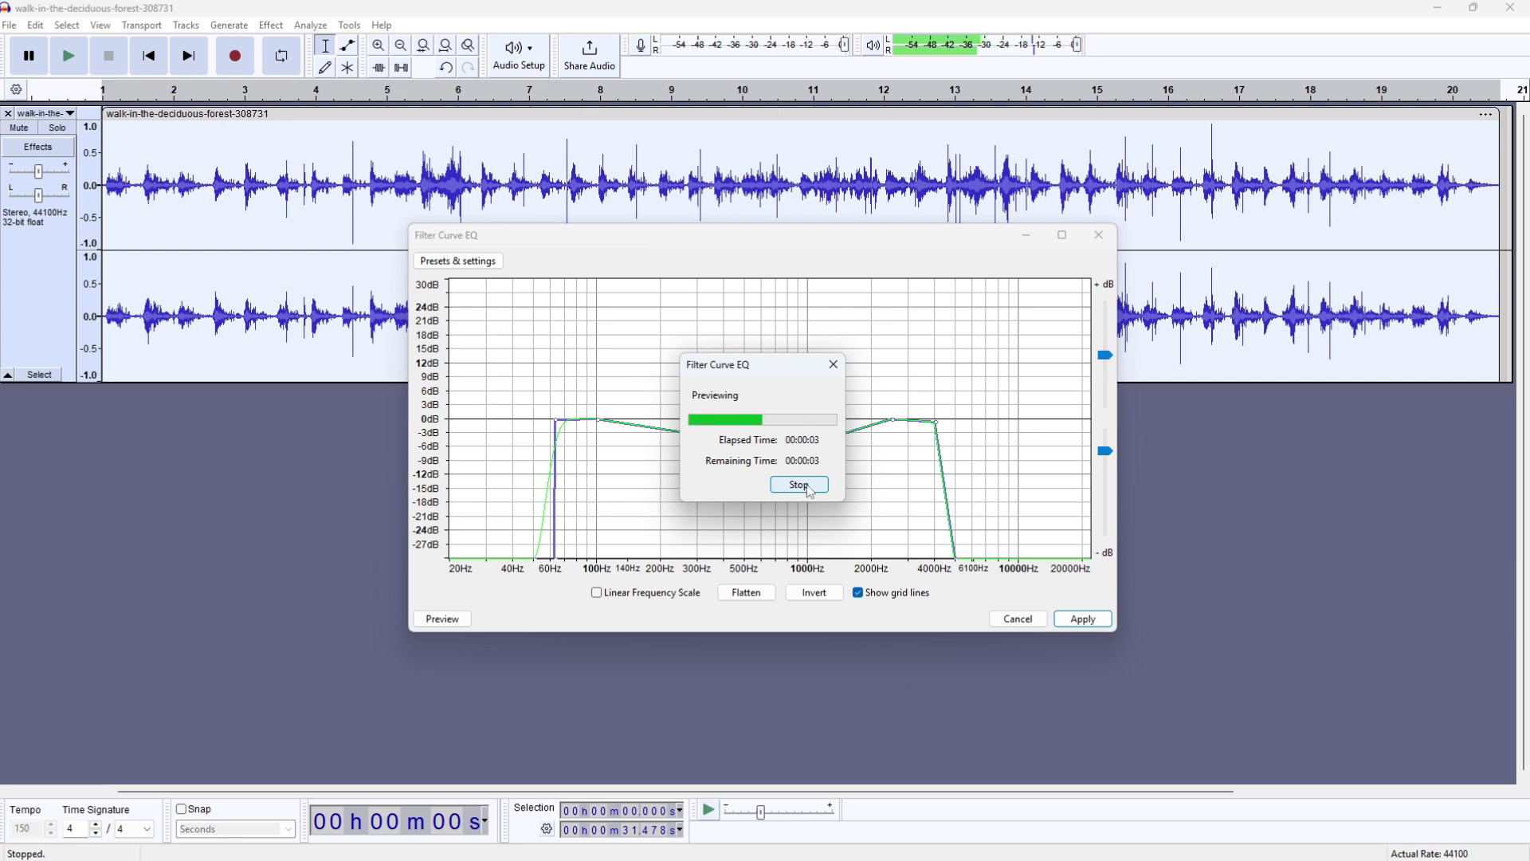
pyautogui.click(804, 492)
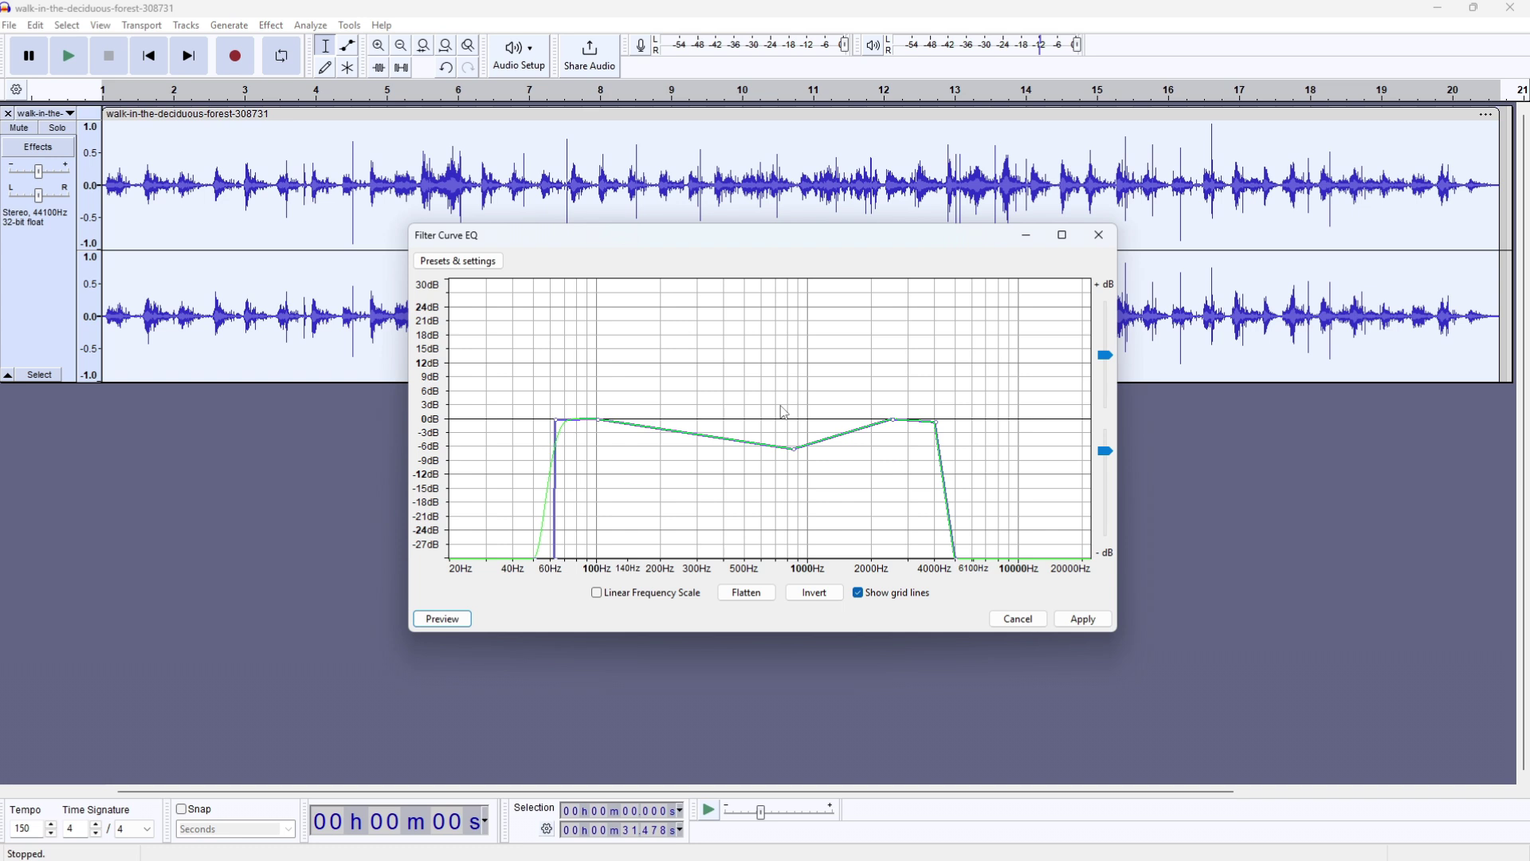
pyautogui.click(461, 619)
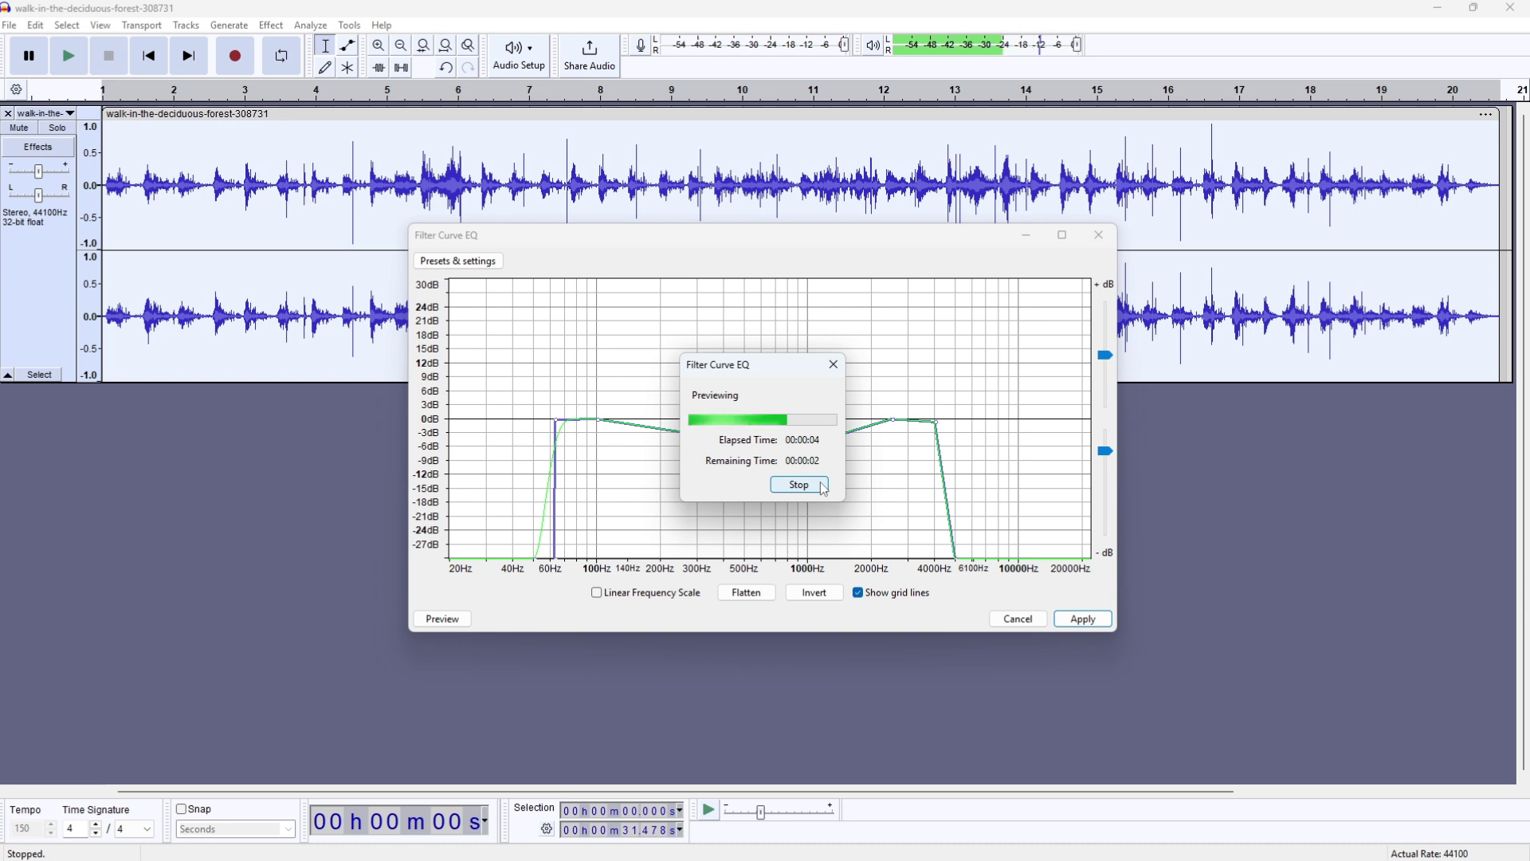
pyautogui.click(823, 486)
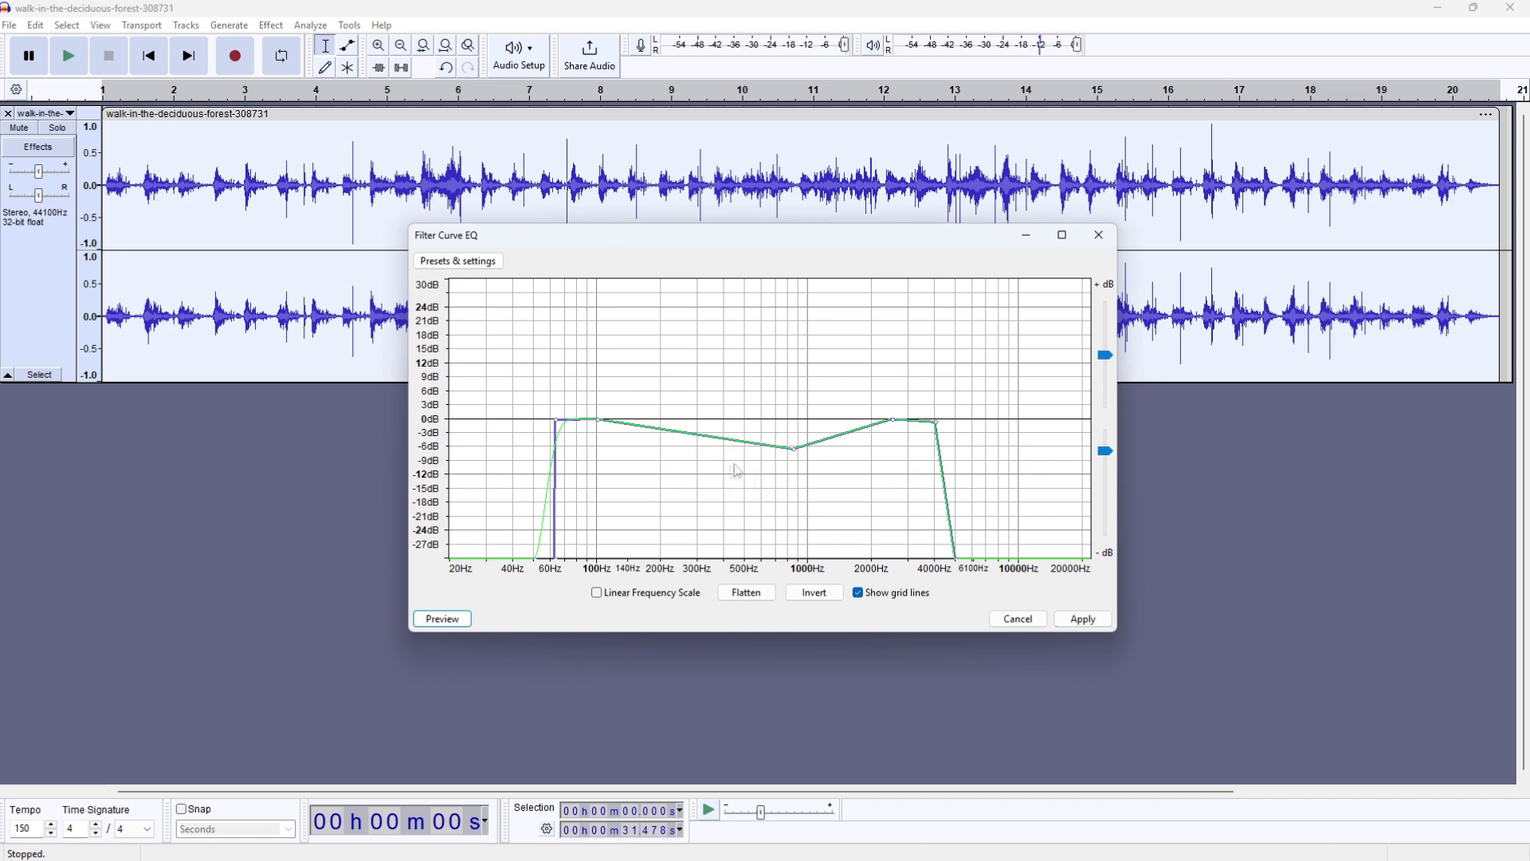
pyautogui.click(1082, 619)
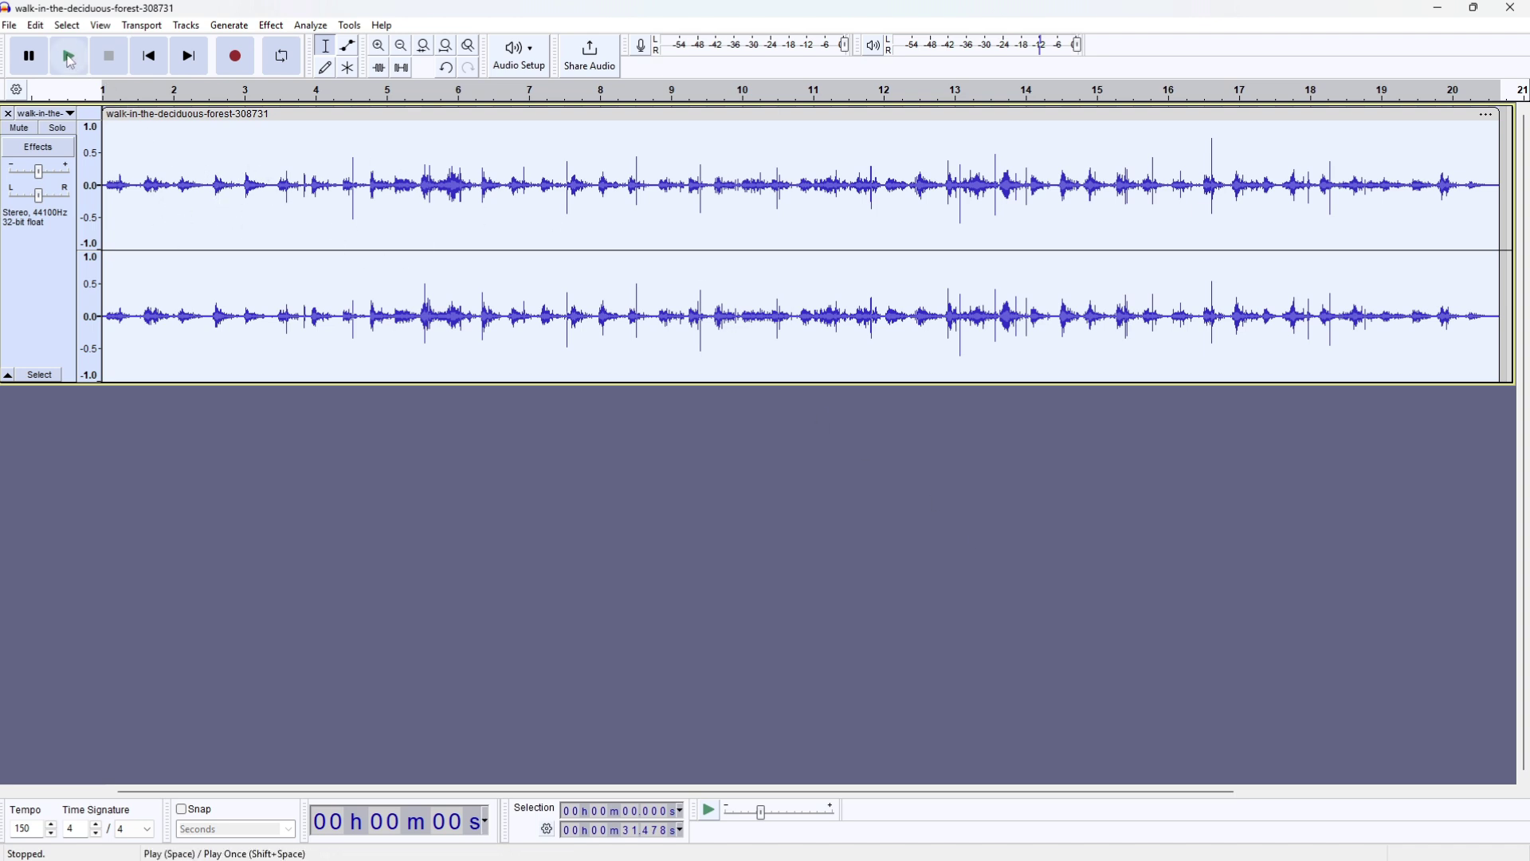
# - Play back the VHS2-processed footsteps, pausing at about 2 seconds
pyautogui.click(70, 59)
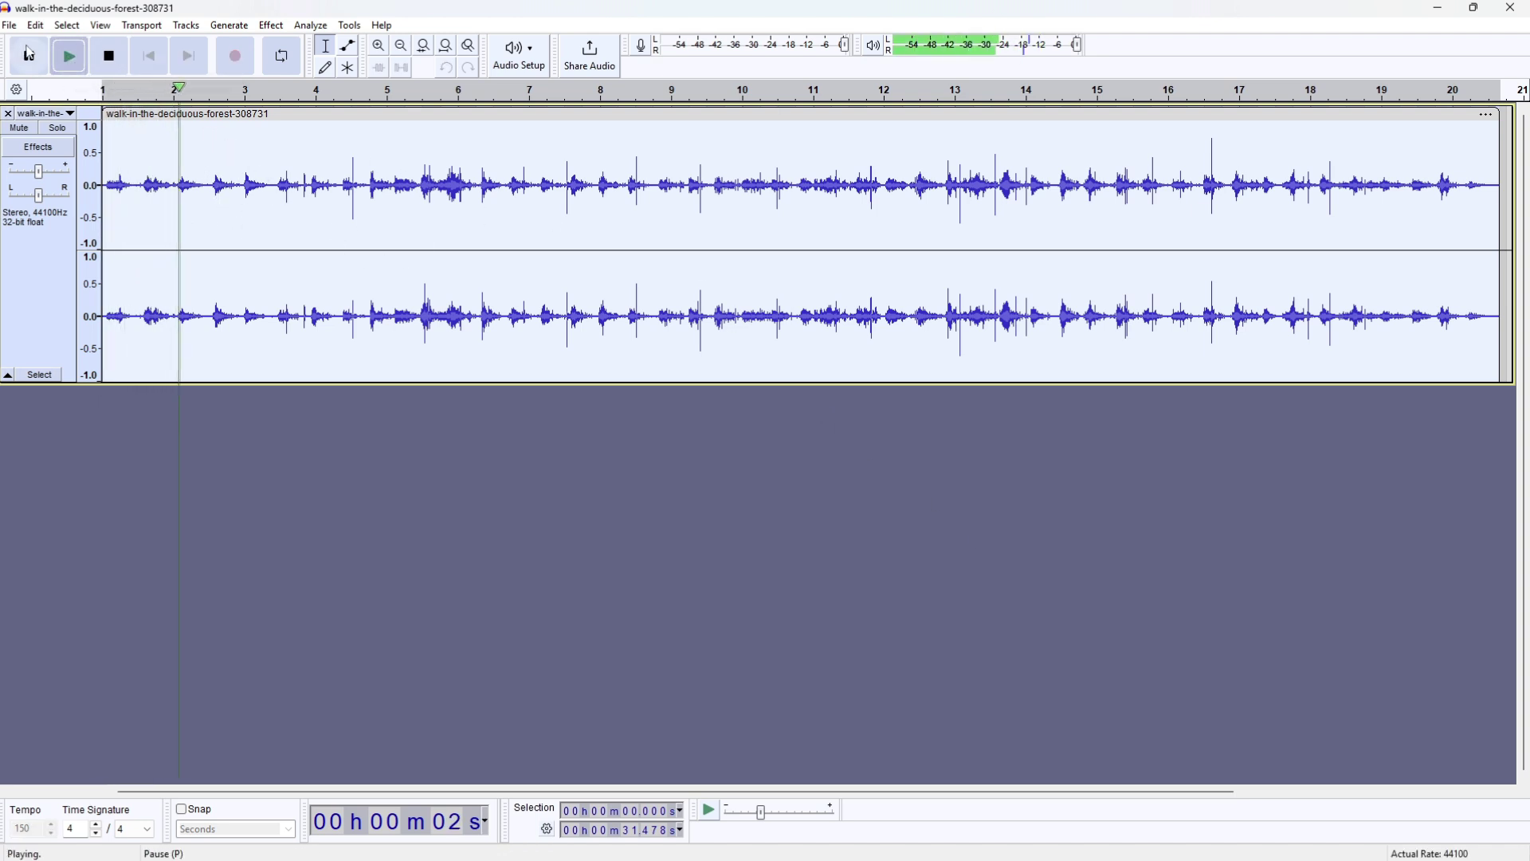
pyautogui.click(28, 54)
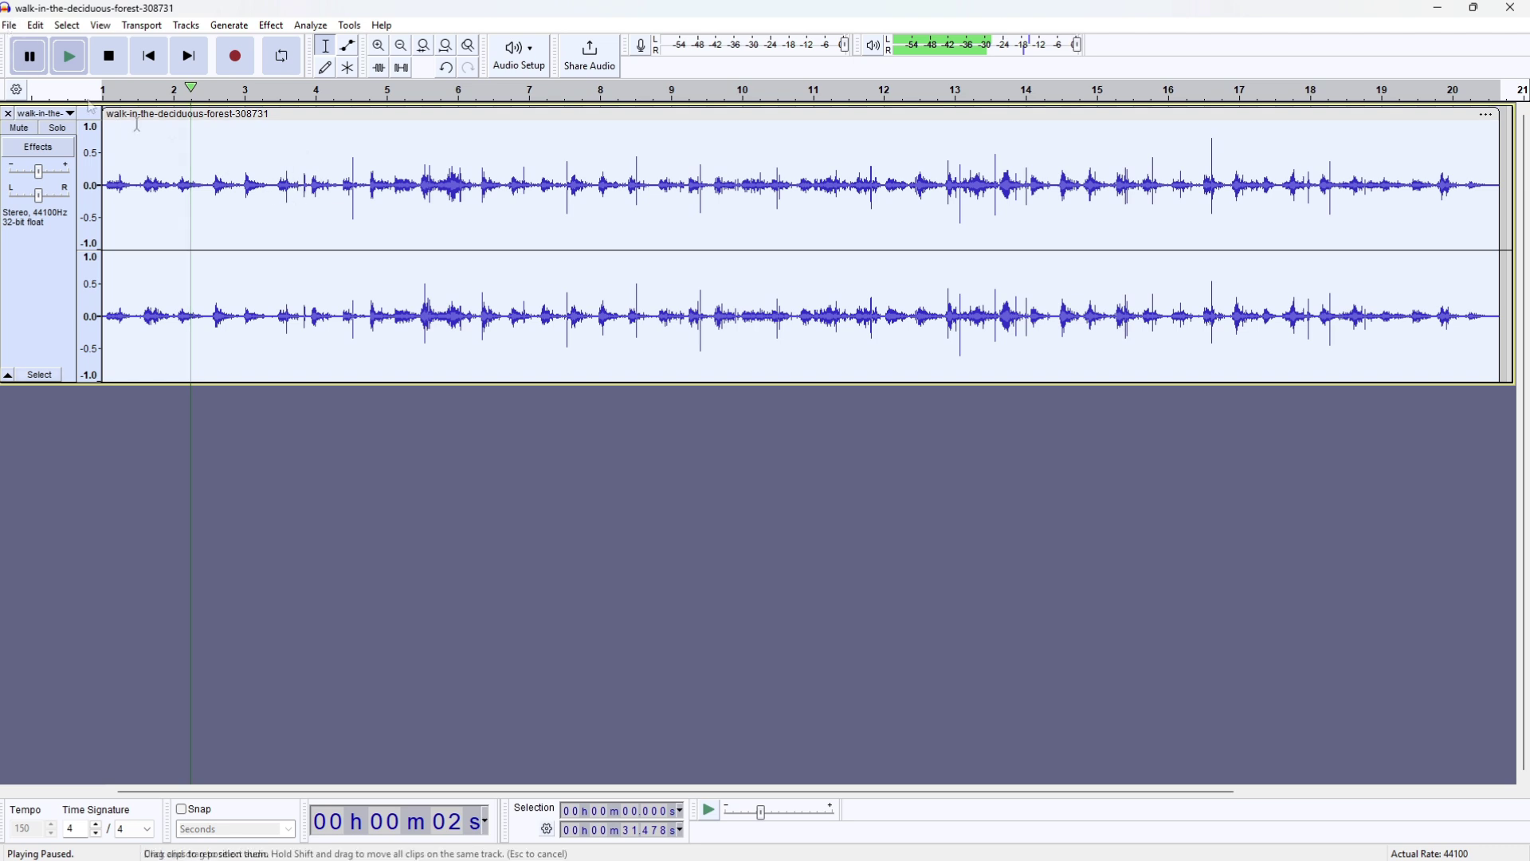
pyautogui.click(10, 25)
# - Export the track to the computer as the WAV file VHSTutorial in Documents
pyautogui.click(74, 205)
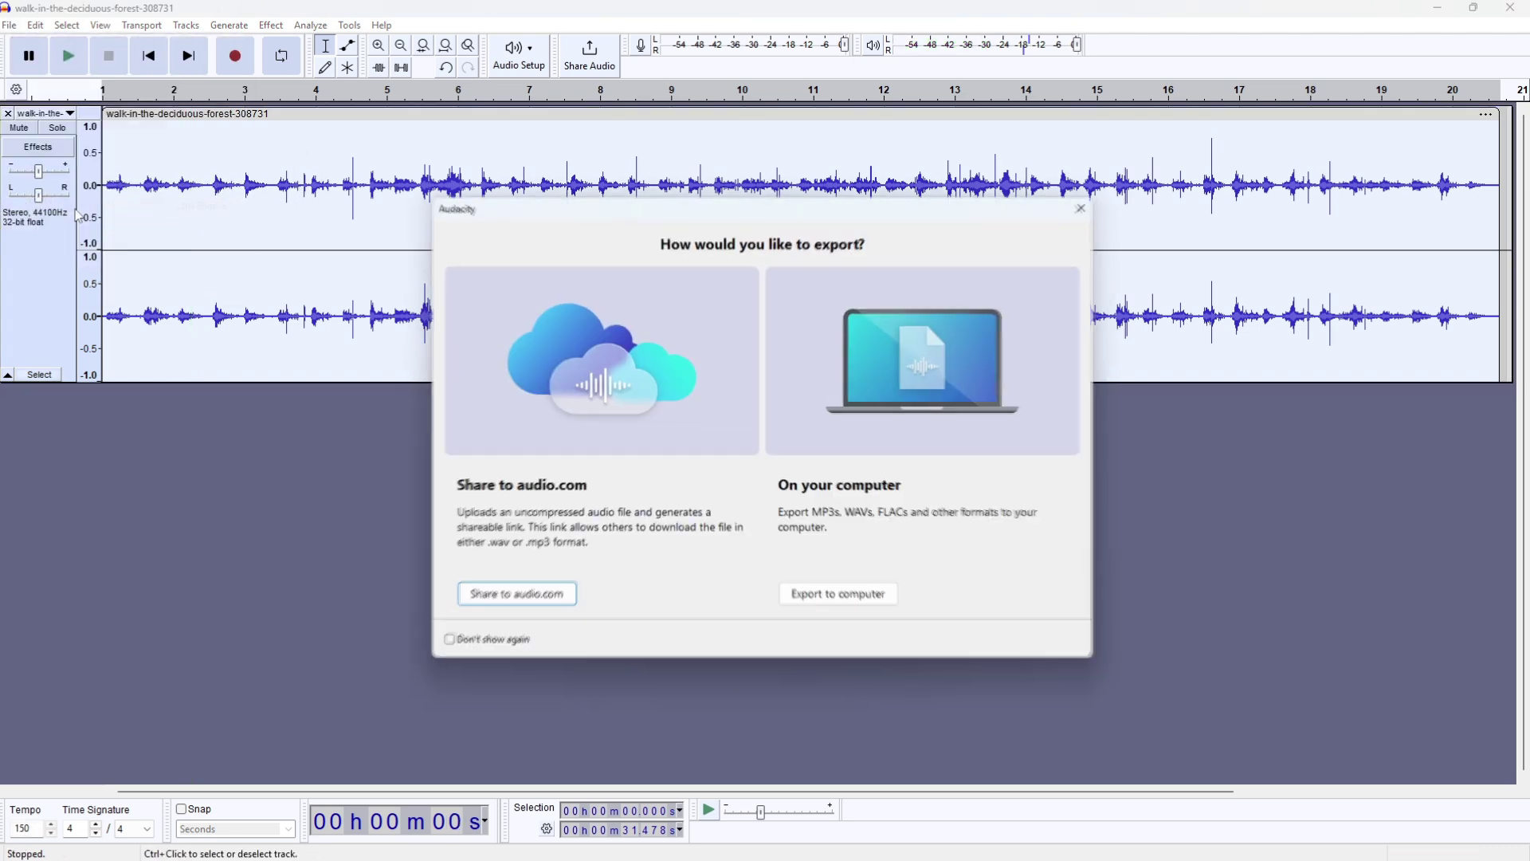
pyautogui.click(852, 596)
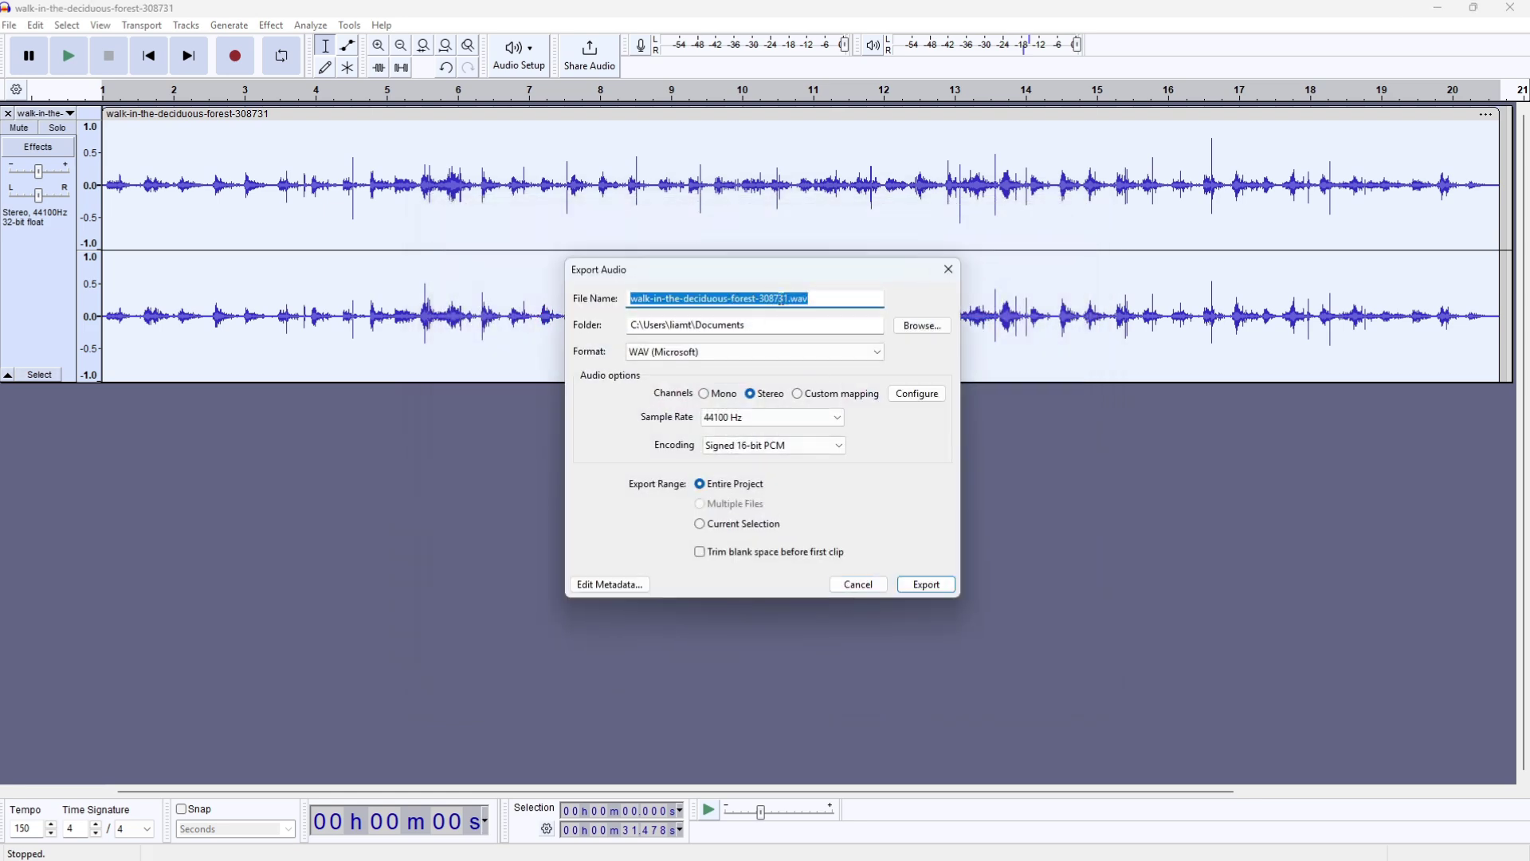
pyautogui.press('BackSpace')
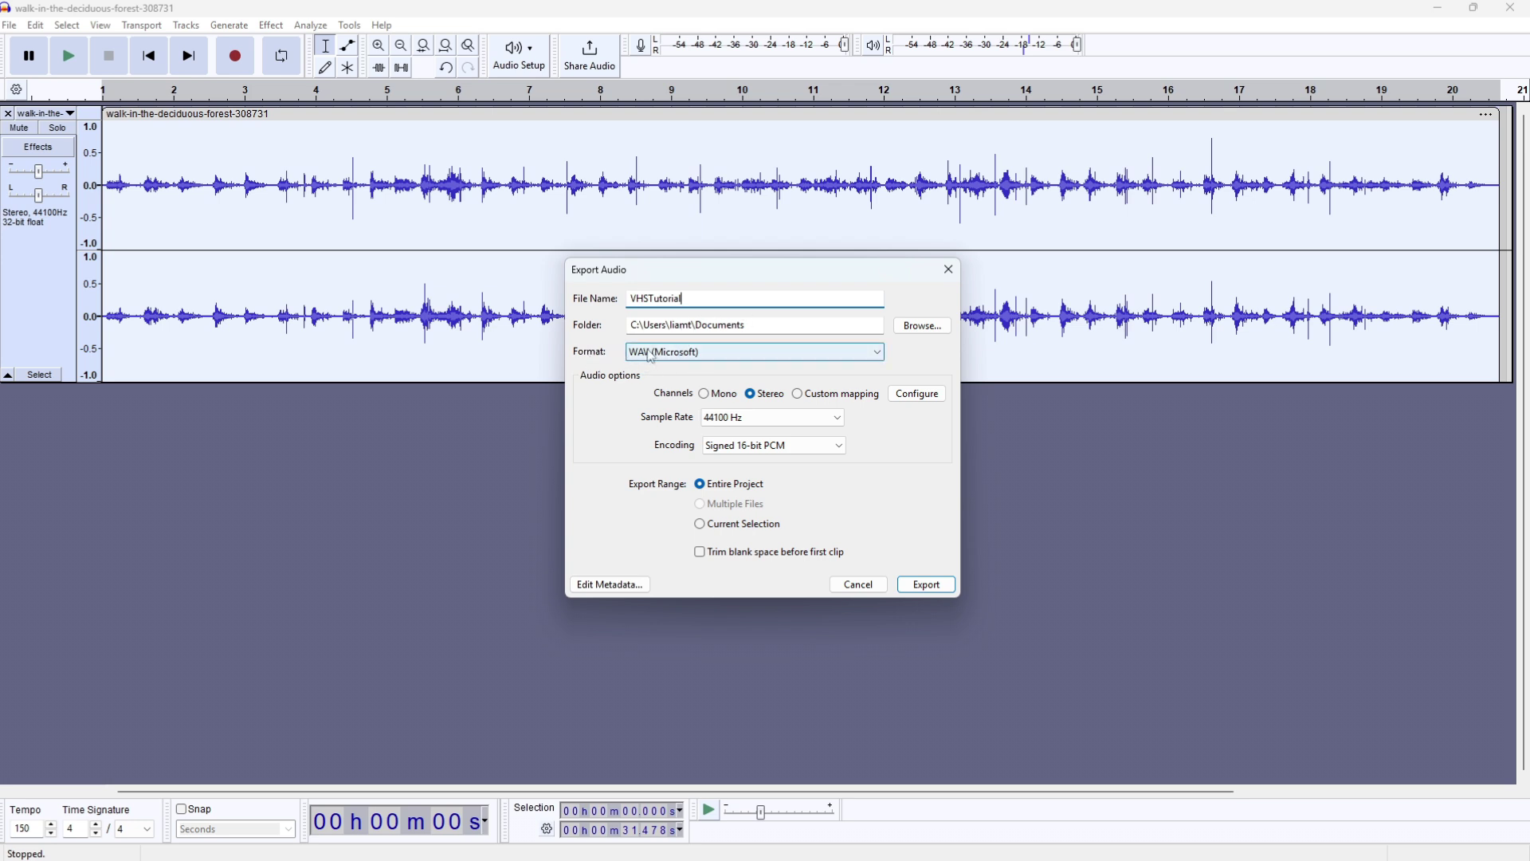
pyautogui.click(926, 585)
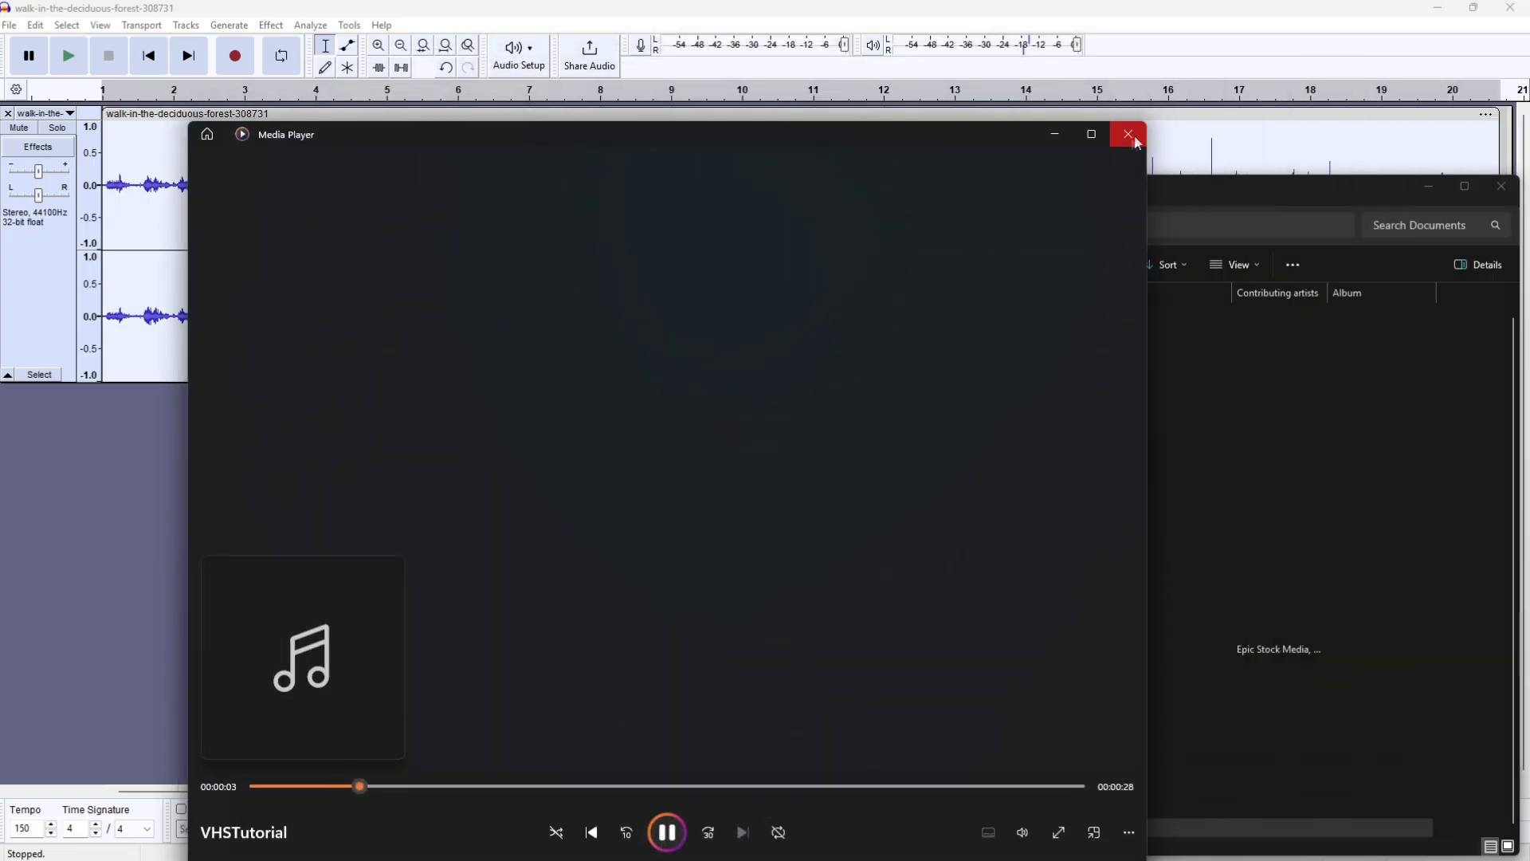
# - Close Media Player and the Documents folder window after listening to VHSTutorial
pyautogui.click(1140, 119)
pyautogui.click(1233, 220)
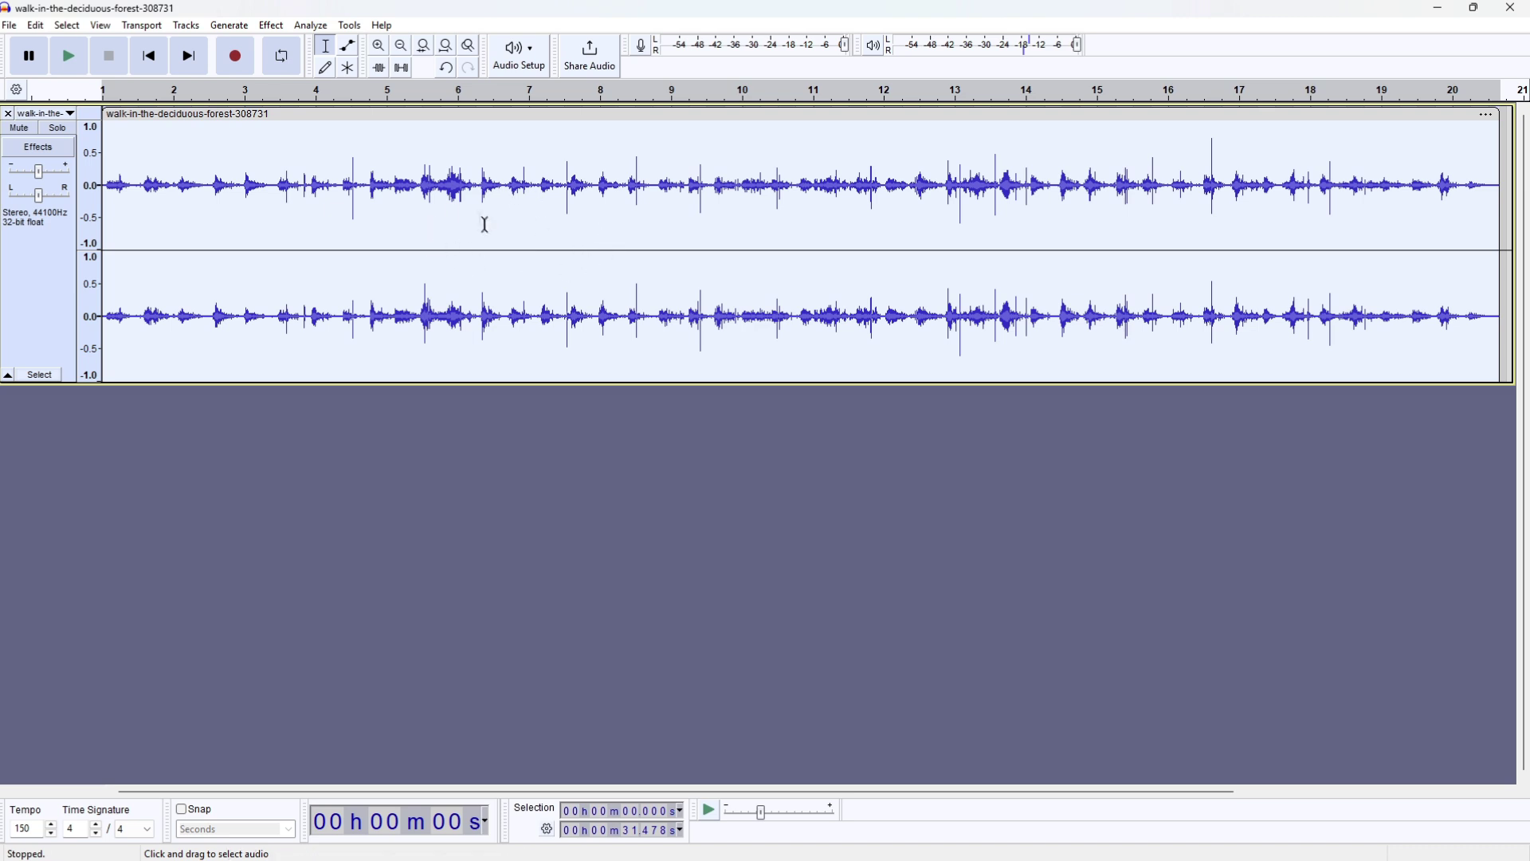
pyautogui.click(271, 24)
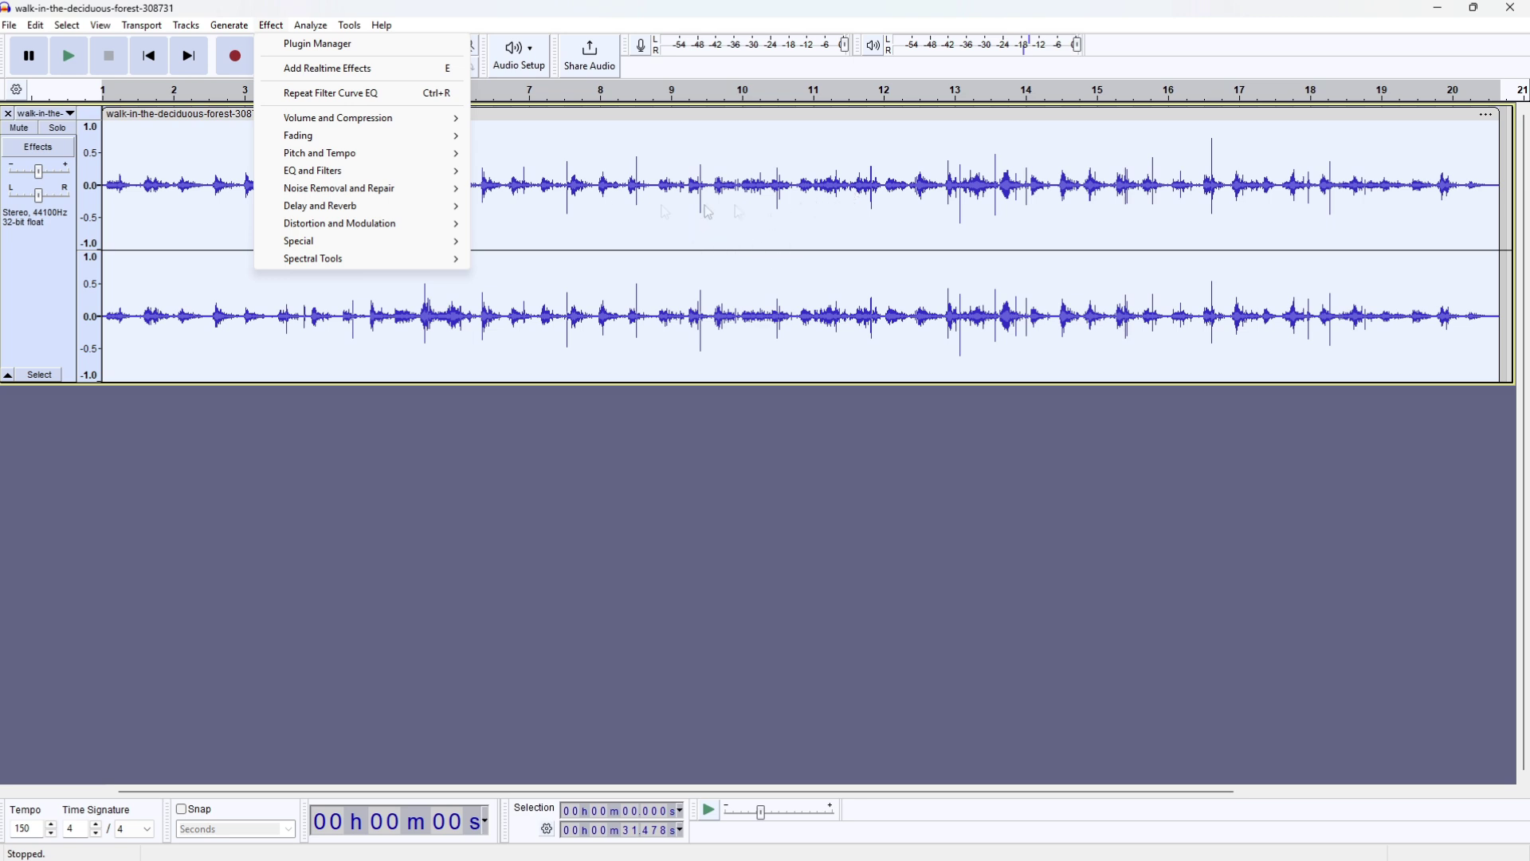
pyautogui.moveTo(344, 208)
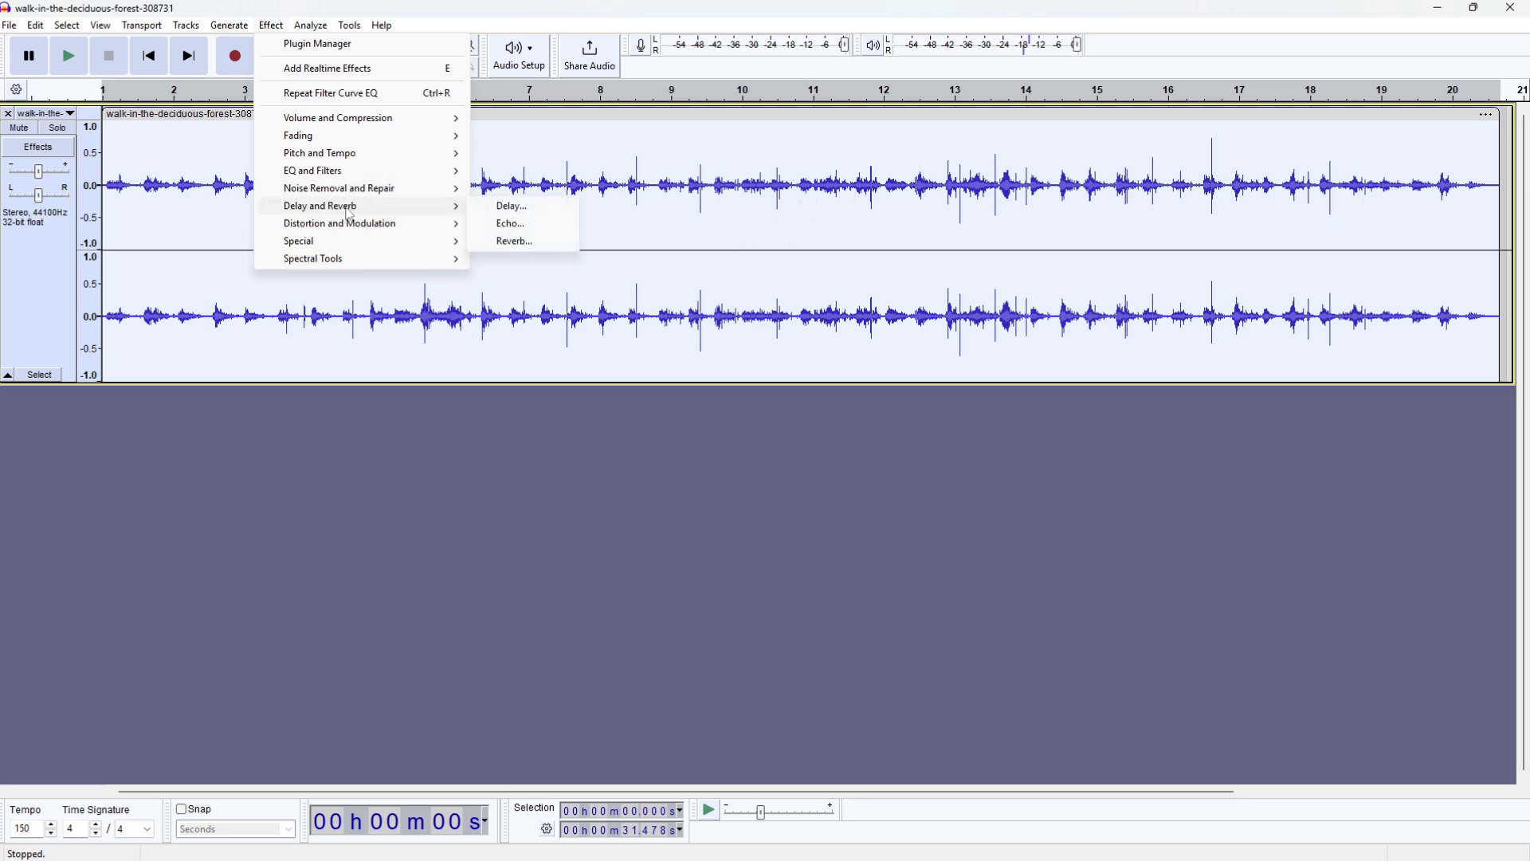
pyautogui.click(520, 241)
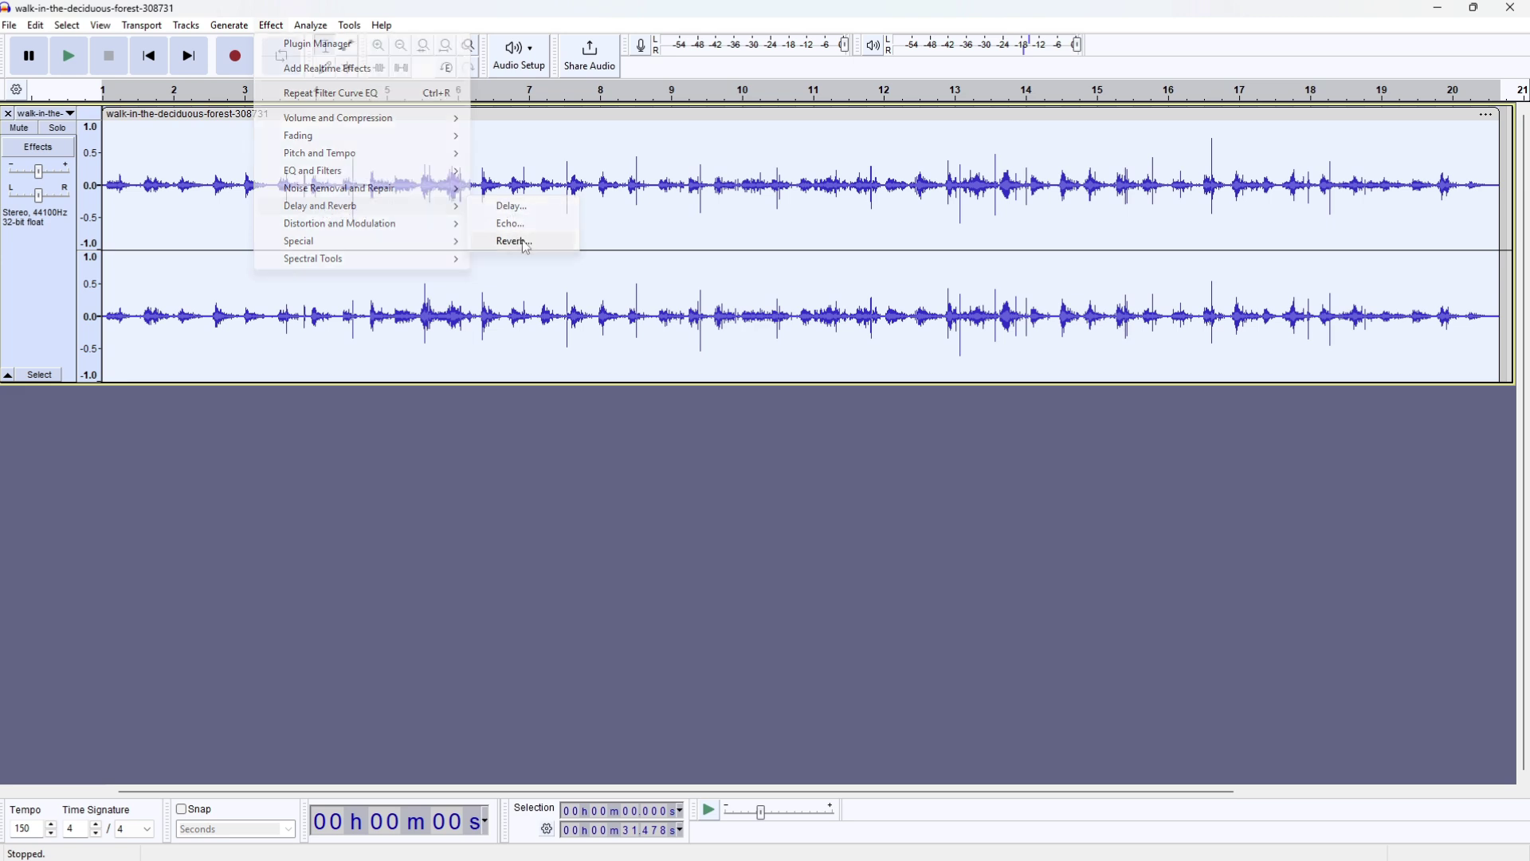
pyautogui.click(676, 298)
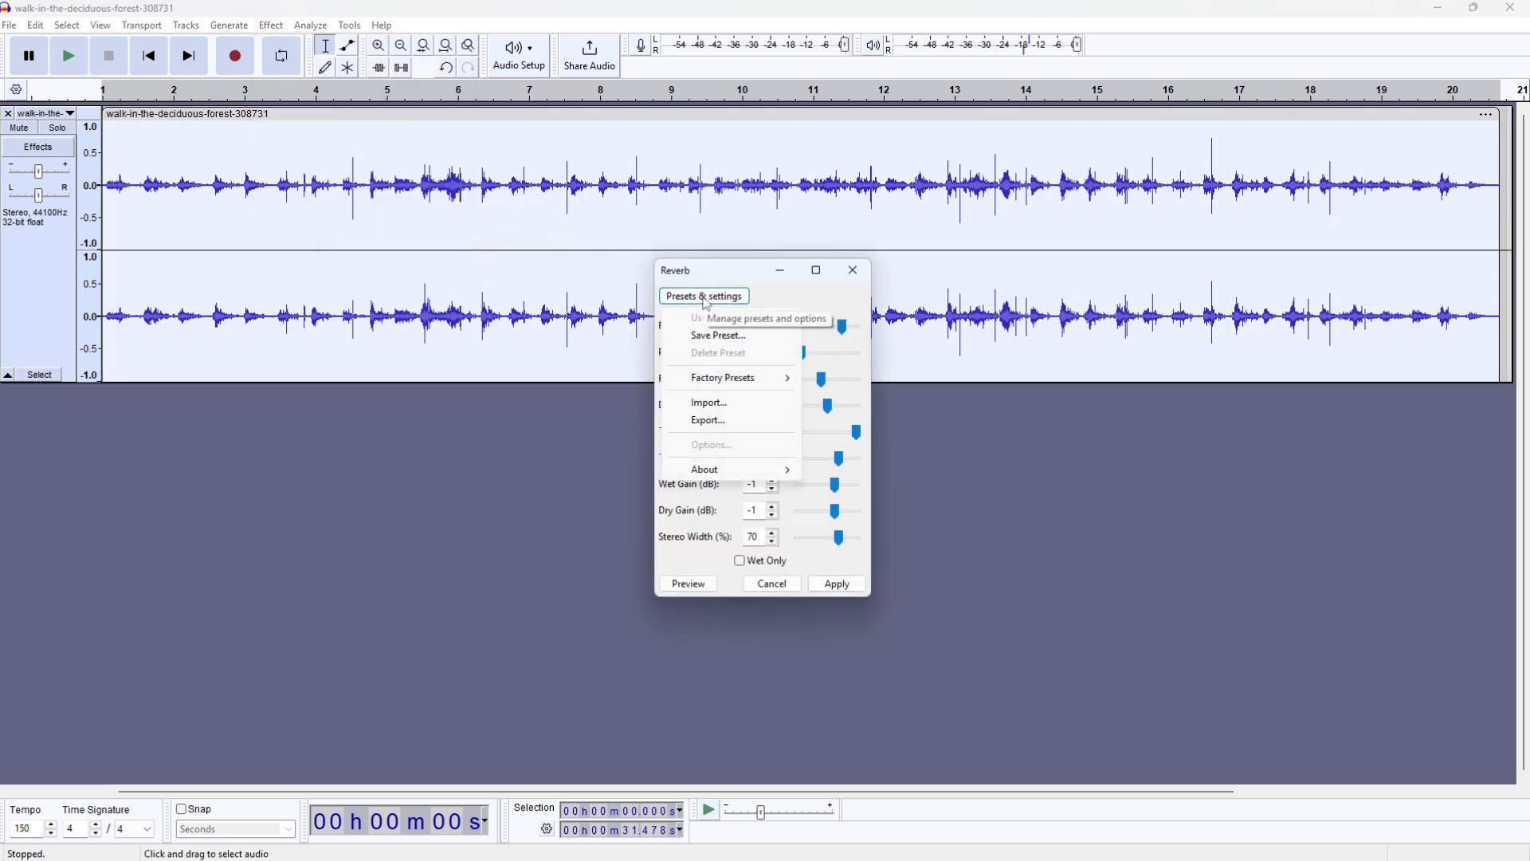
pyautogui.moveTo(724, 377)
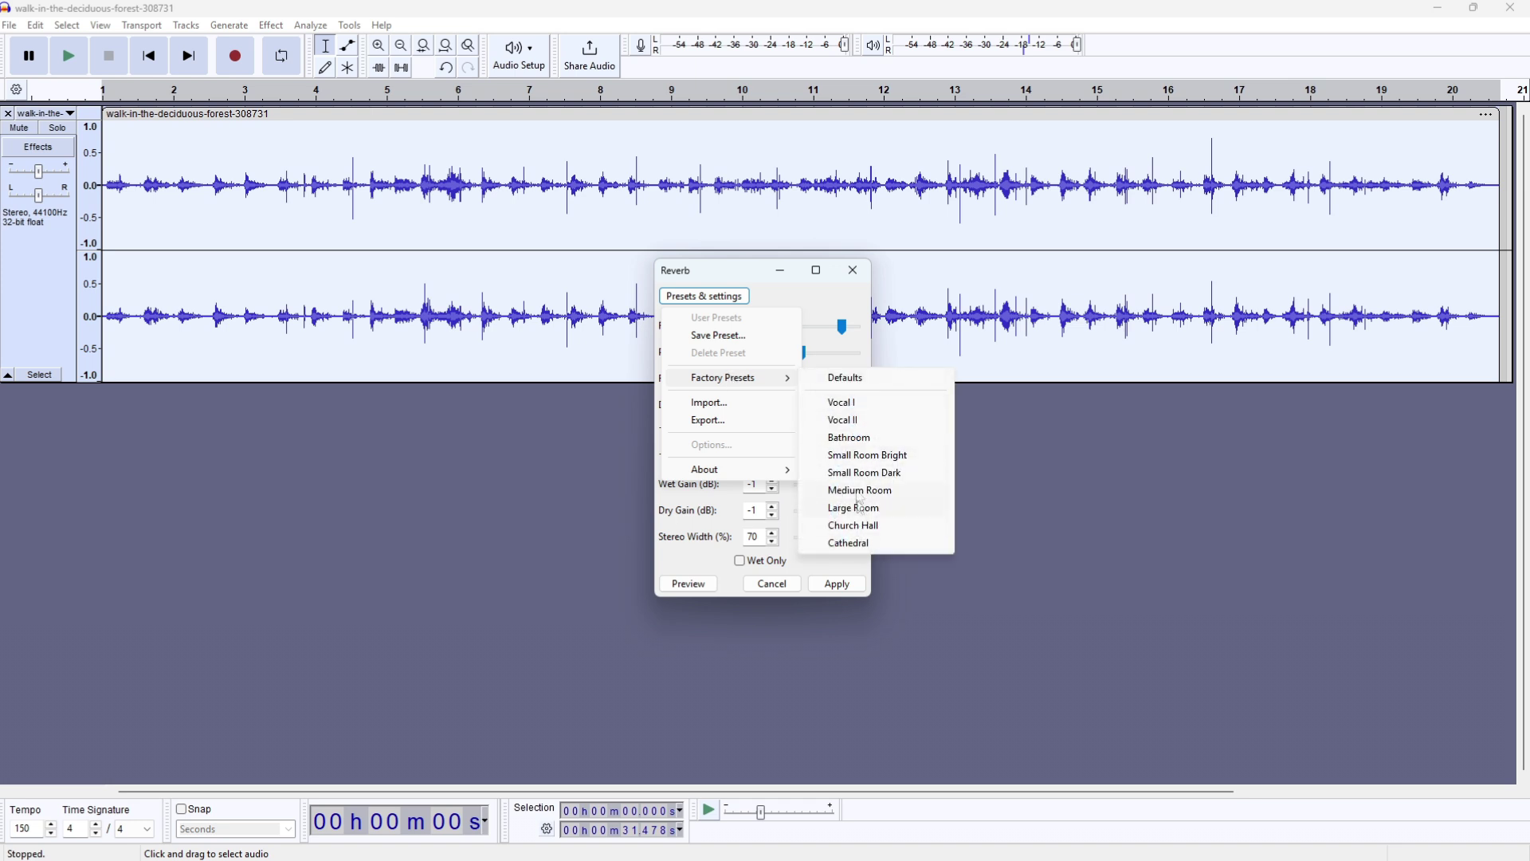
pyautogui.click(871, 516)
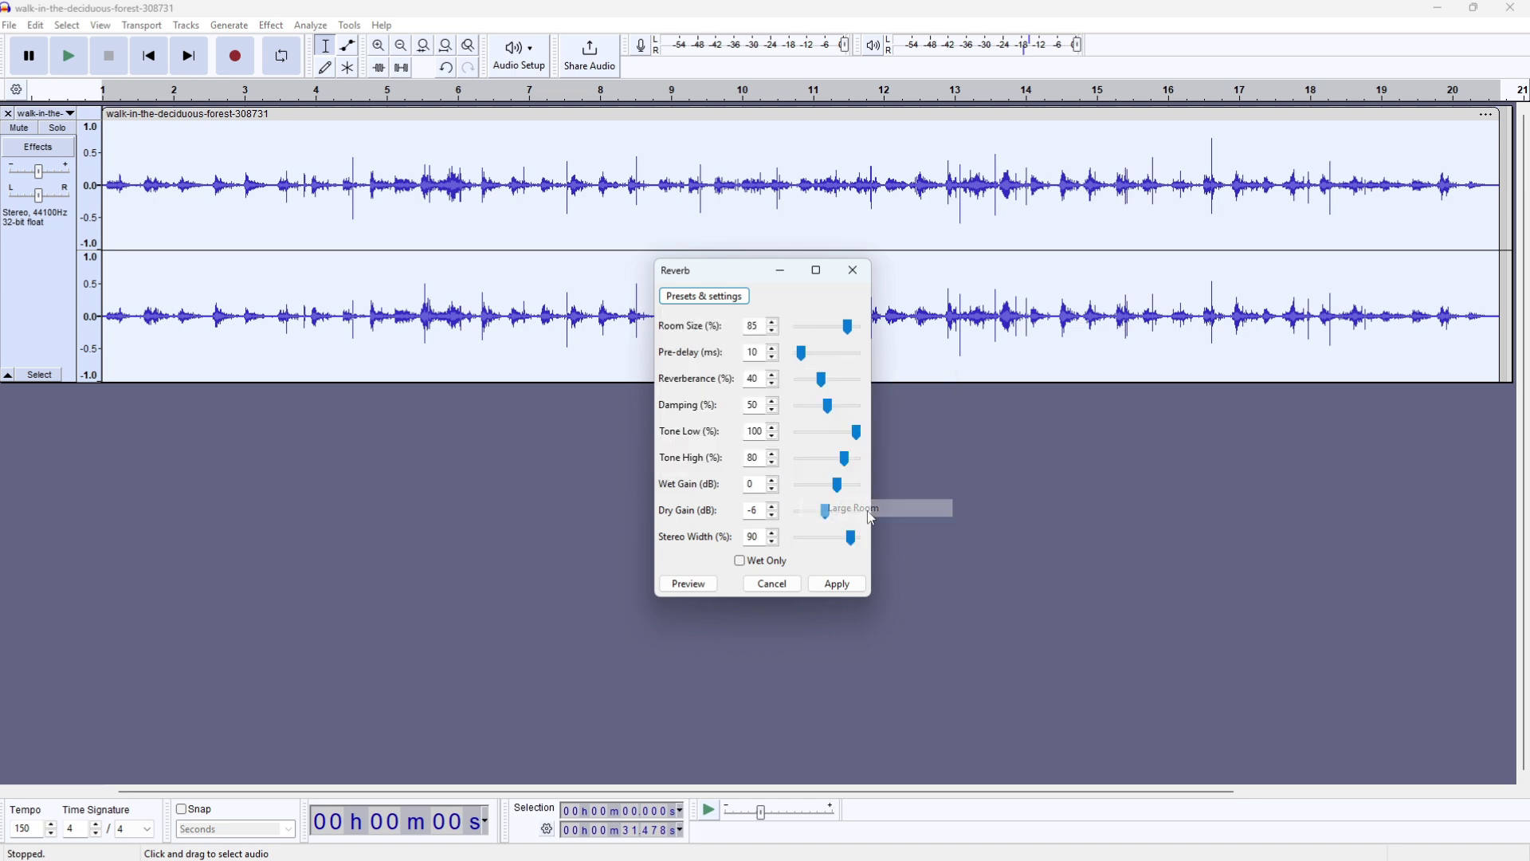
pyautogui.click(690, 584)
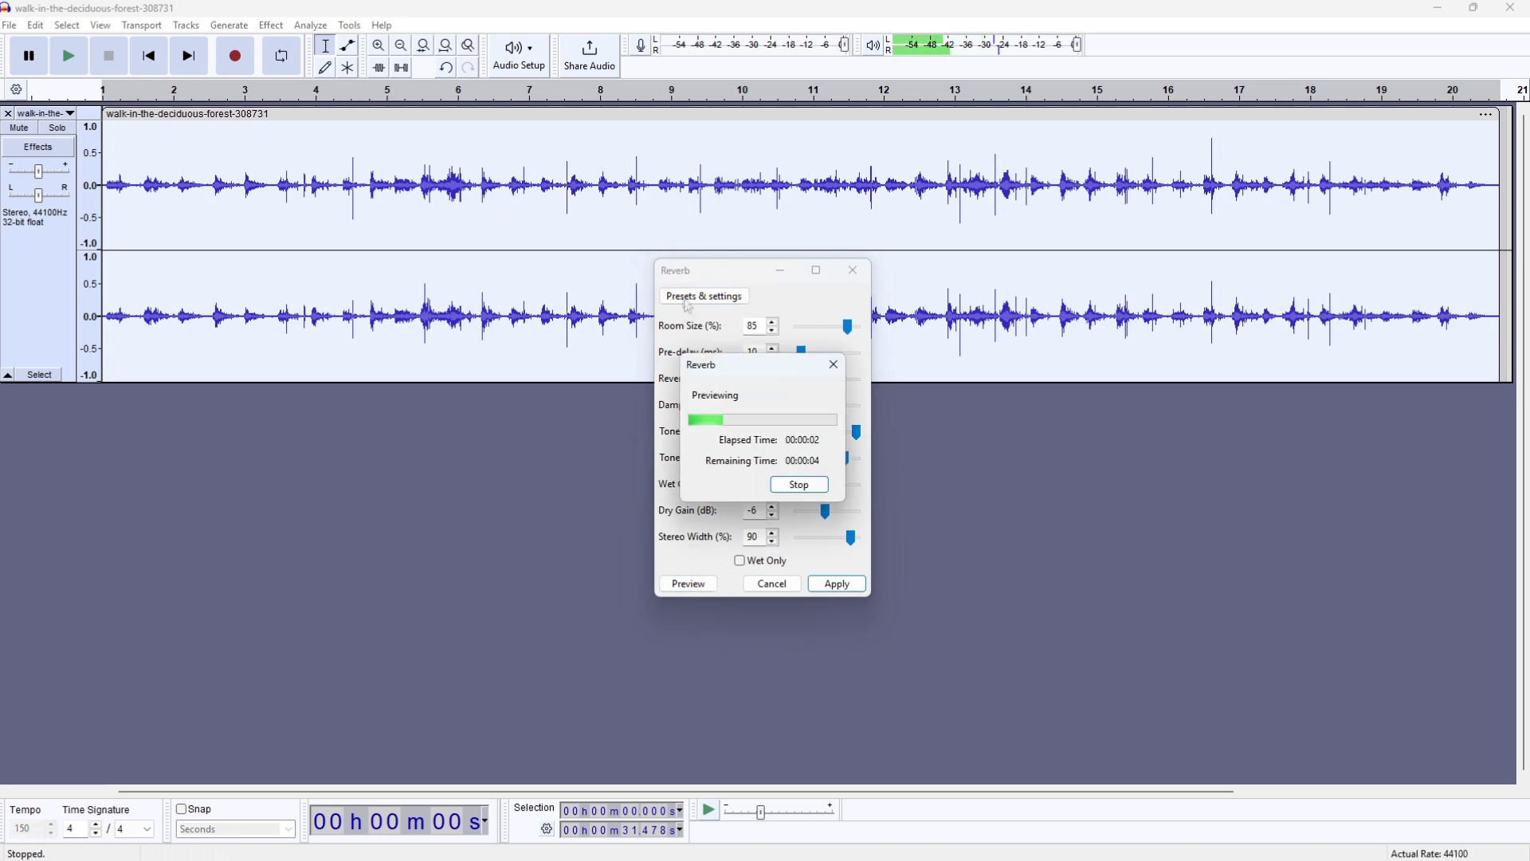
pyautogui.click(806, 488)
pyautogui.click(867, 273)
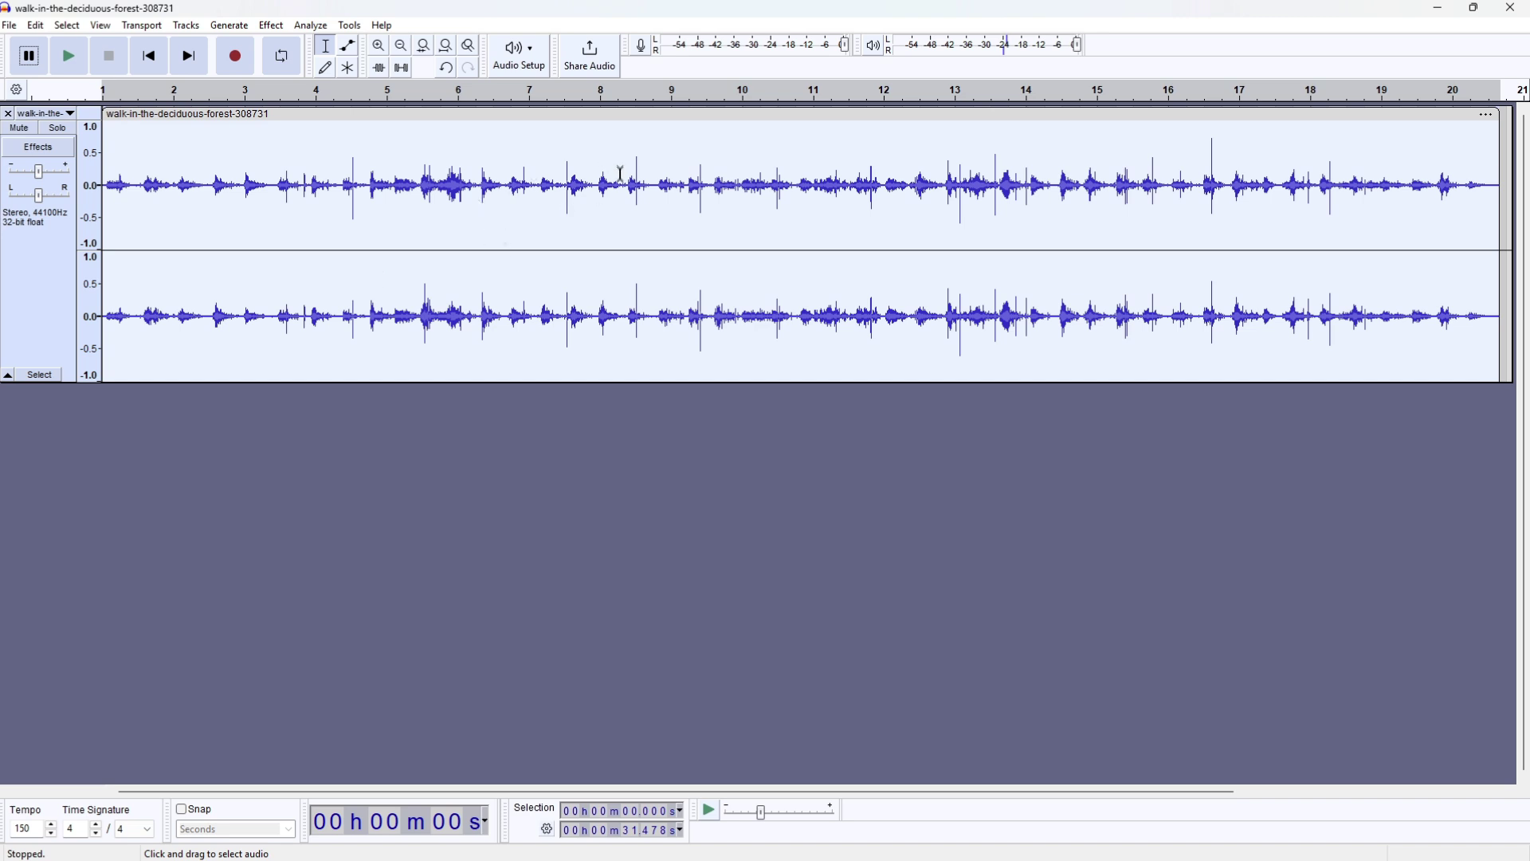
pyautogui.click(187, 185)
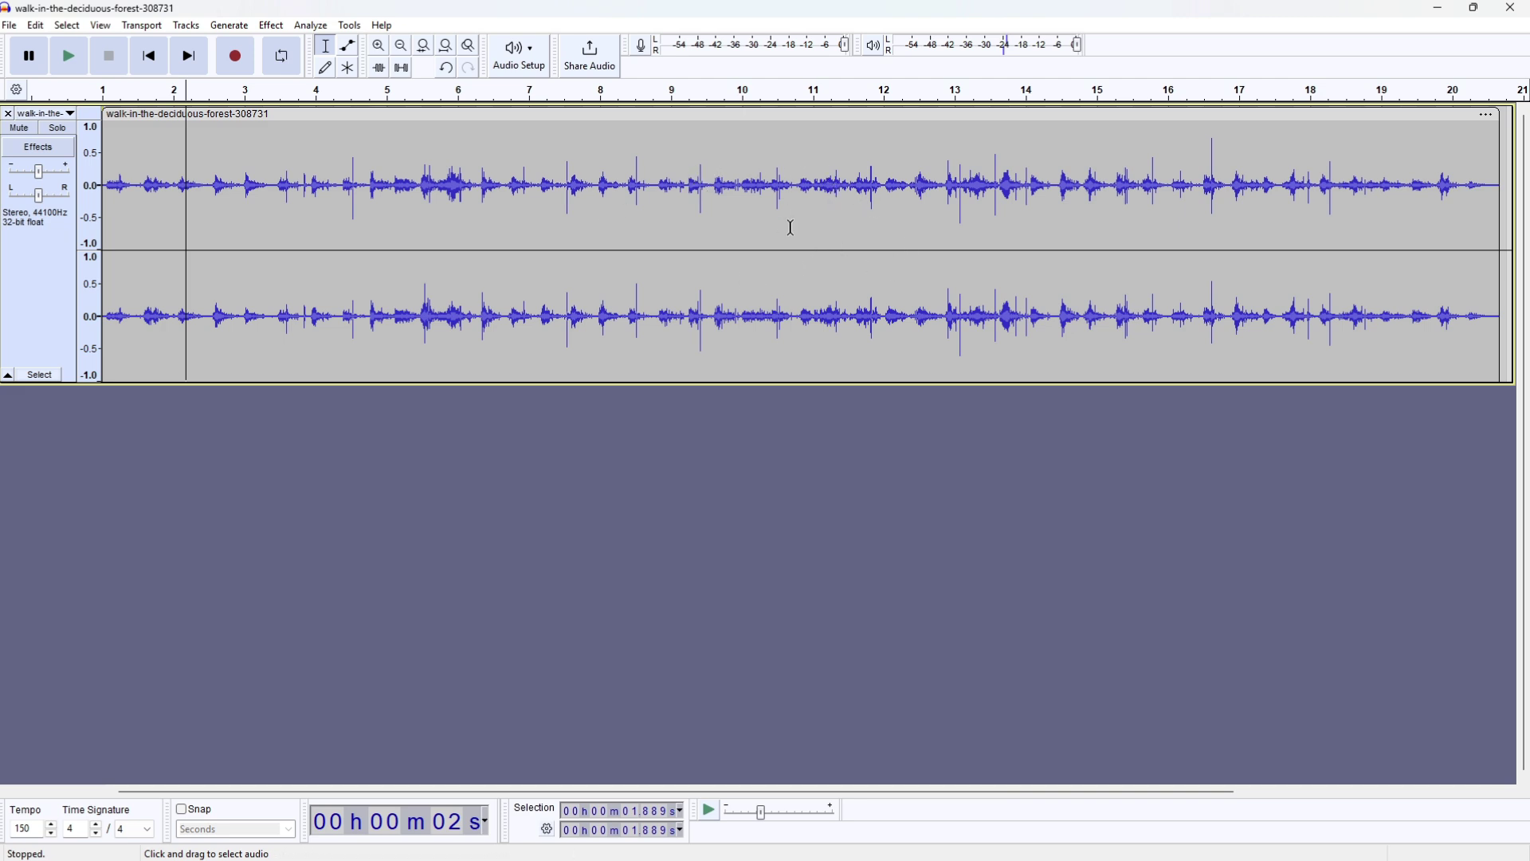
pyautogui.moveTo(997, 827)
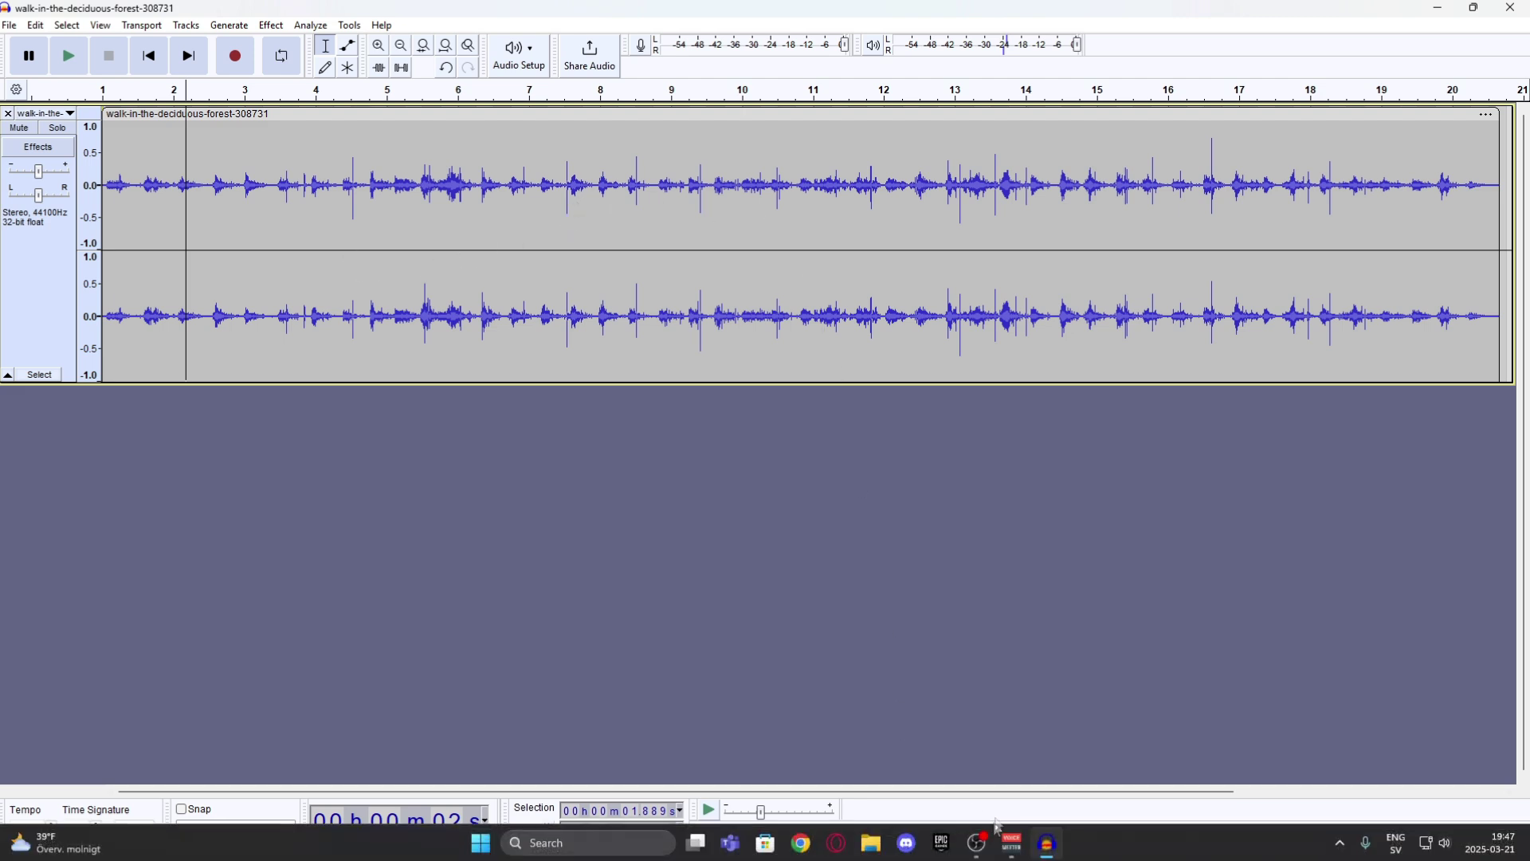